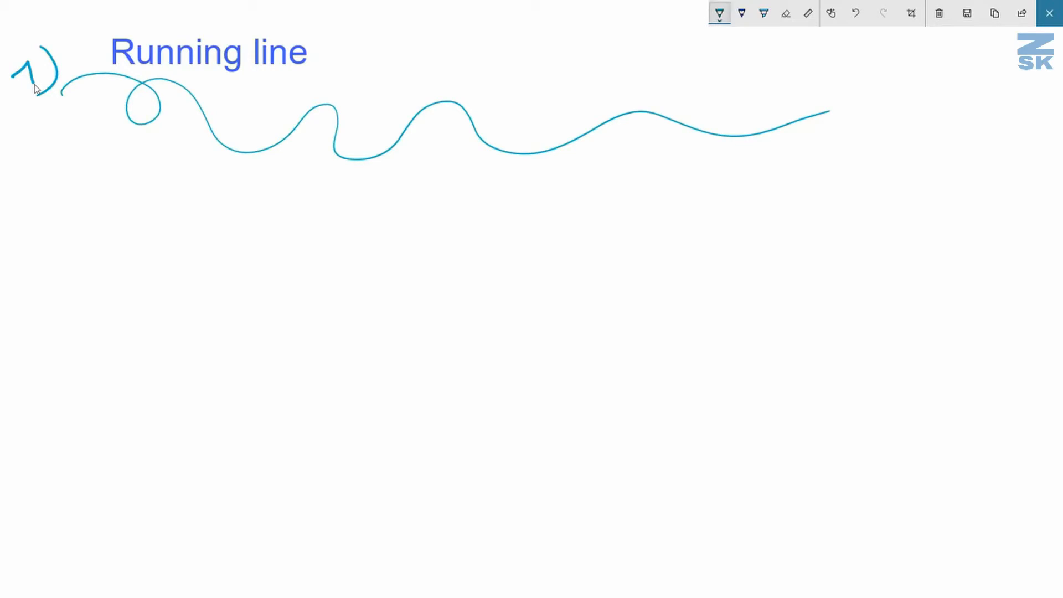
# Mark stitch points along the freehand running line and point out the black outline stitching on the shuttle photo with arrows.
pyautogui.click(719, 13)
pyautogui.click(763, 120)
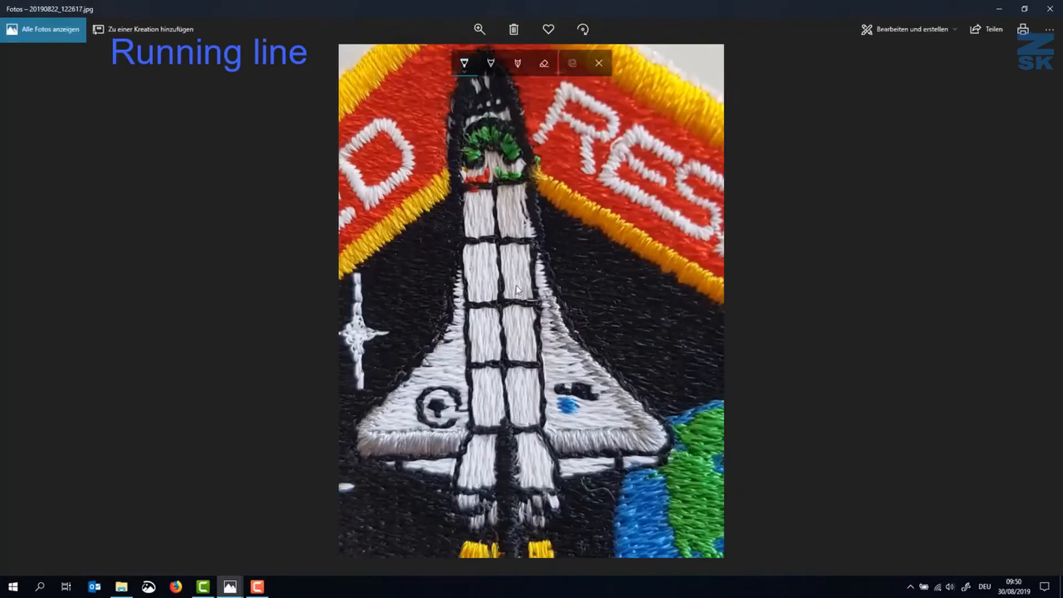
pyautogui.moveTo(627, 261)
pyautogui.mouseDown()
pyautogui.moveTo(546, 298)
pyautogui.moveTo(573, 308)
pyautogui.mouseUp()
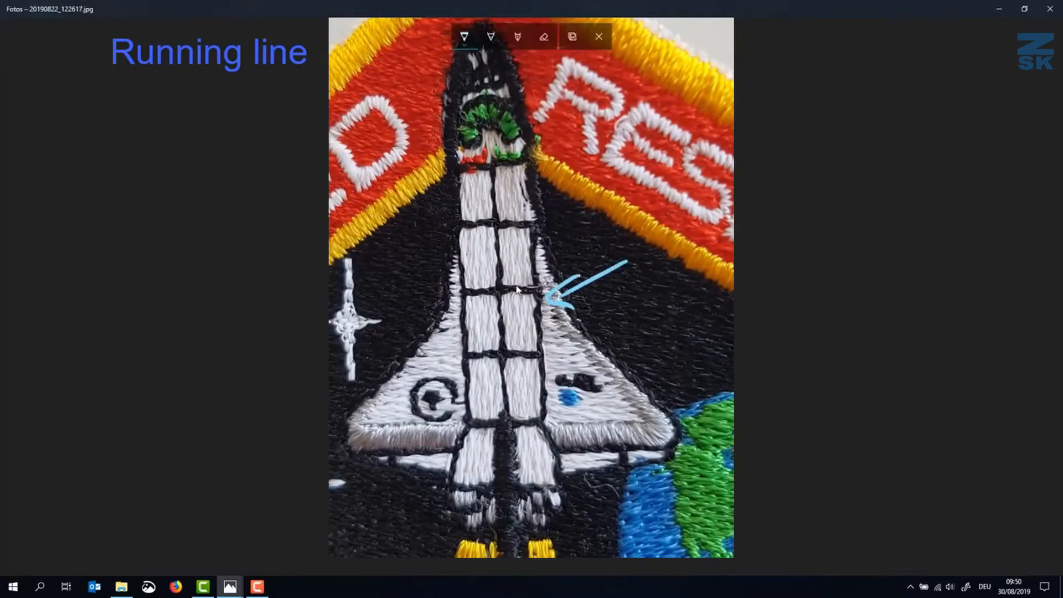
pyautogui.moveTo(399, 235)
pyautogui.mouseDown()
pyautogui.moveTo(360, 276)
pyautogui.moveTo(402, 271)
pyautogui.mouseUp()
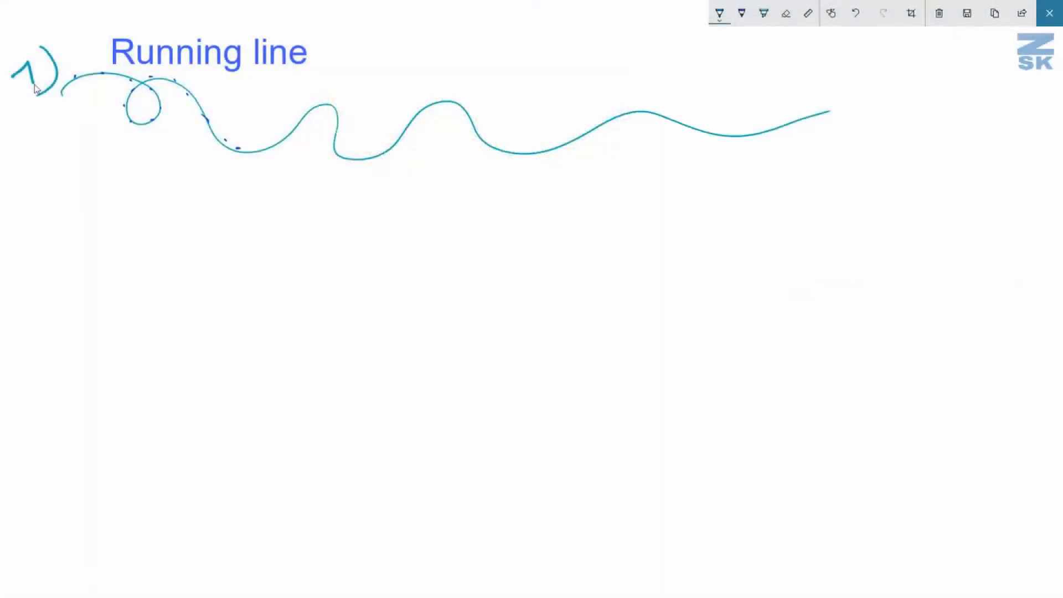
# Sketch the satin stitch example as two roughly parallel lines joined by a dense zigzag.
pyautogui.moveTo(15, 240)
pyautogui.mouseDown()
pyautogui.moveTo(19, 256)
pyautogui.moveTo(51, 258)
pyautogui.moveTo(40, 259)
pyautogui.moveTo(305, 265)
pyautogui.mouseUp()
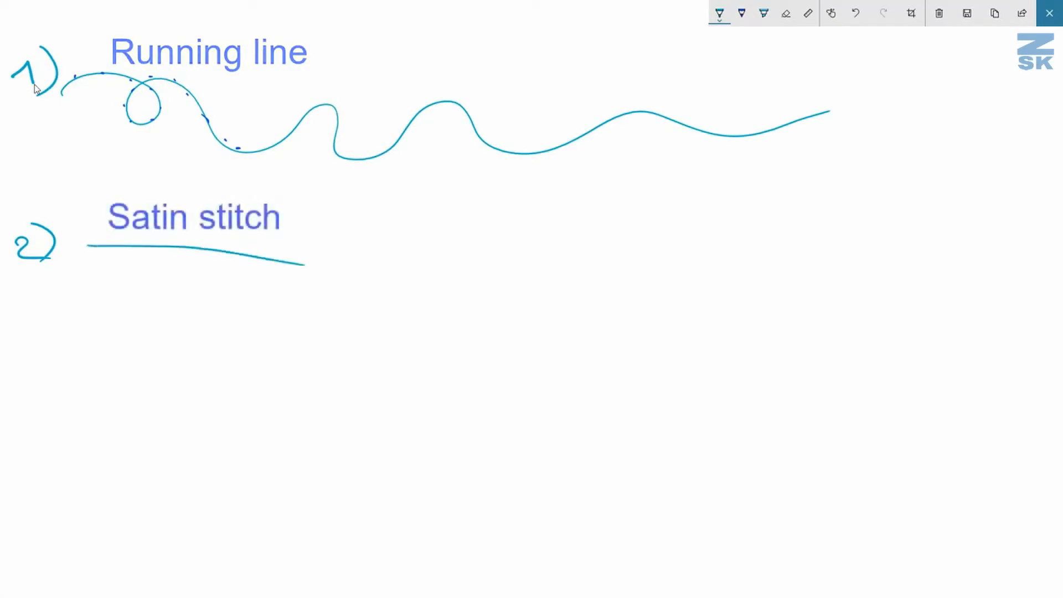
pyautogui.moveTo(89, 288); pyautogui.dragTo(305, 311)
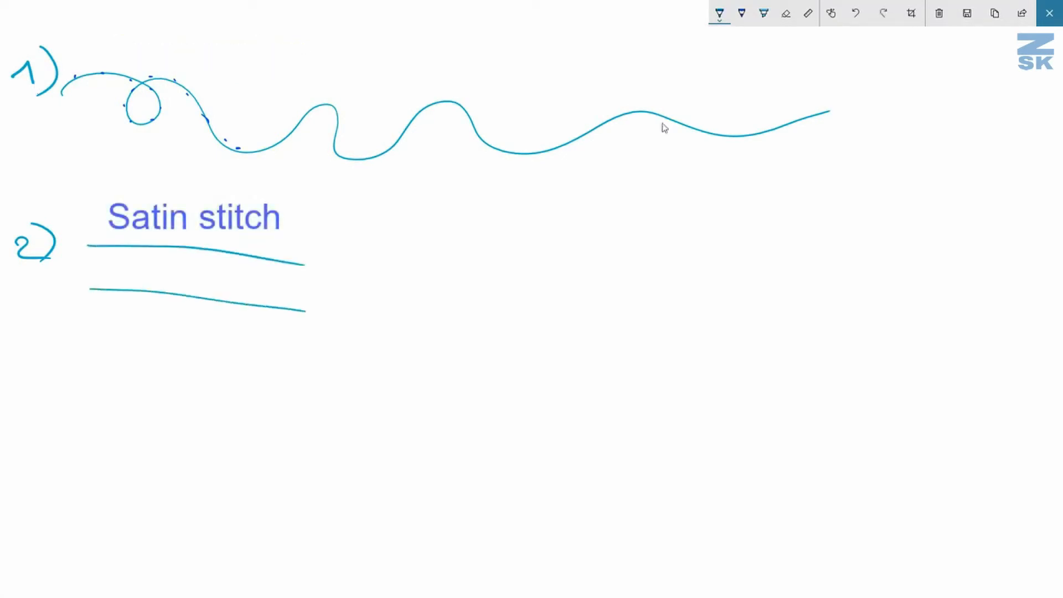
pyautogui.moveTo(91, 284)
pyautogui.mouseDown()
pyautogui.moveTo(96, 252)
pyautogui.moveTo(145, 248)
pyautogui.moveTo(277, 260)
pyautogui.moveTo(307, 280)
pyautogui.moveTo(332, 272)
pyautogui.mouseUp()
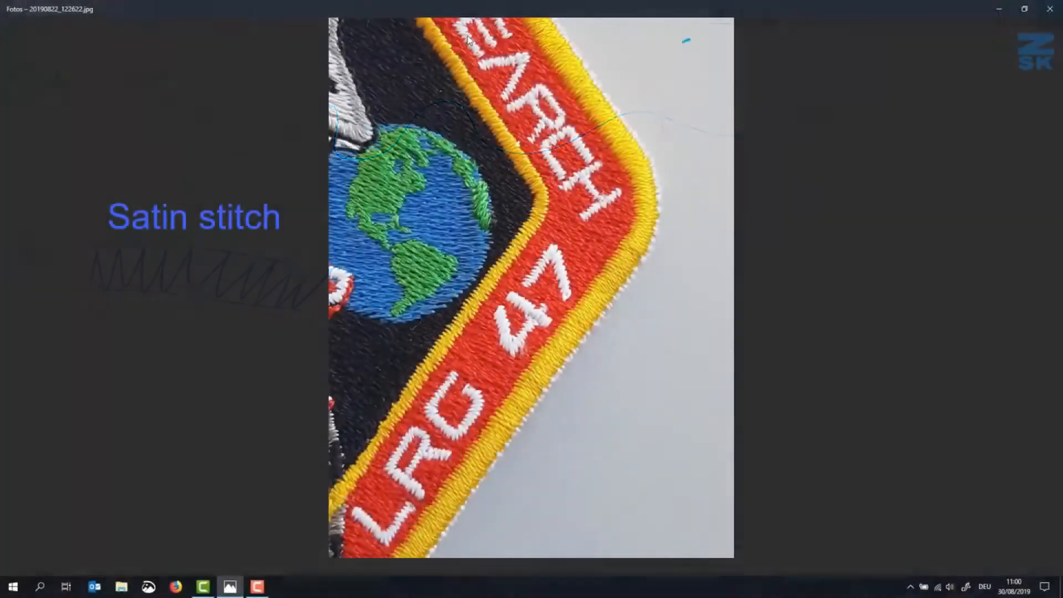
# Mark satin stitch areas on the patch photo with arrows at the yellow borders and circles around the white lettering.
pyautogui.moveTo(690, 40)
pyautogui.mouseDown()
pyautogui.moveTo(626, 55)
pyautogui.moveTo(660, 87)
pyautogui.mouseUp()
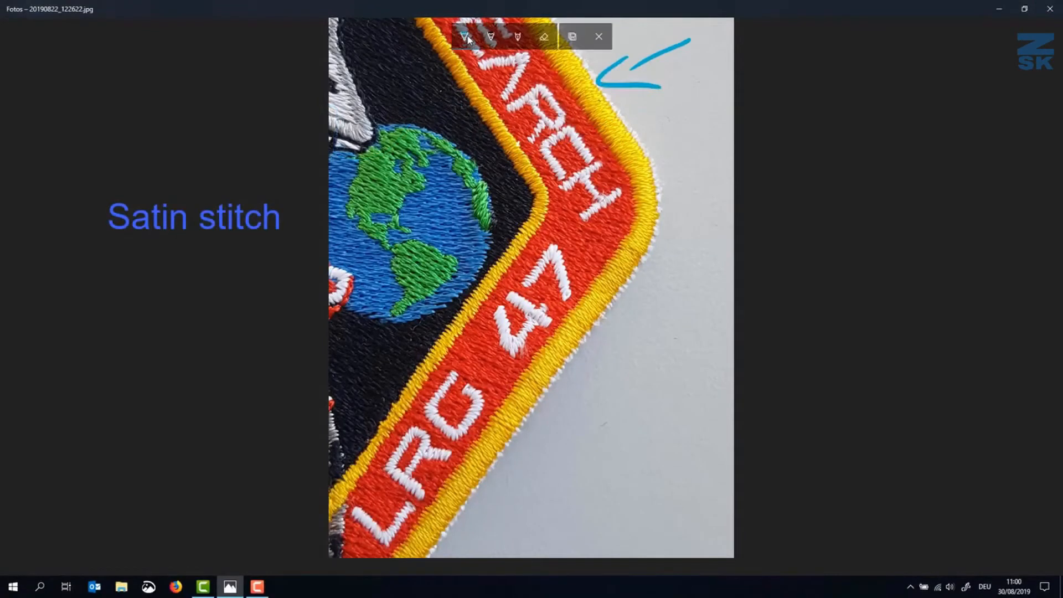
pyautogui.moveTo(393, 214)
pyautogui.mouseDown()
pyautogui.moveTo(476, 189)
pyautogui.moveTo(473, 175)
pyautogui.mouseUp()
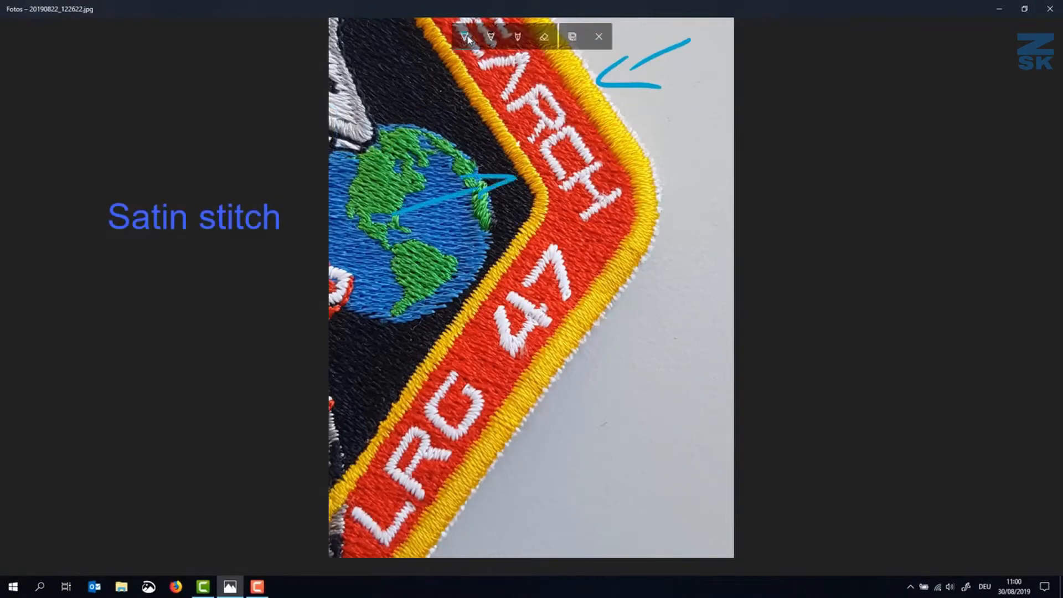
pyautogui.moveTo(619, 148); pyautogui.dragTo(649, 182)
pyautogui.moveTo(589, 258)
pyautogui.mouseDown()
pyautogui.moveTo(554, 315)
pyautogui.moveTo(602, 265)
pyautogui.mouseUp()
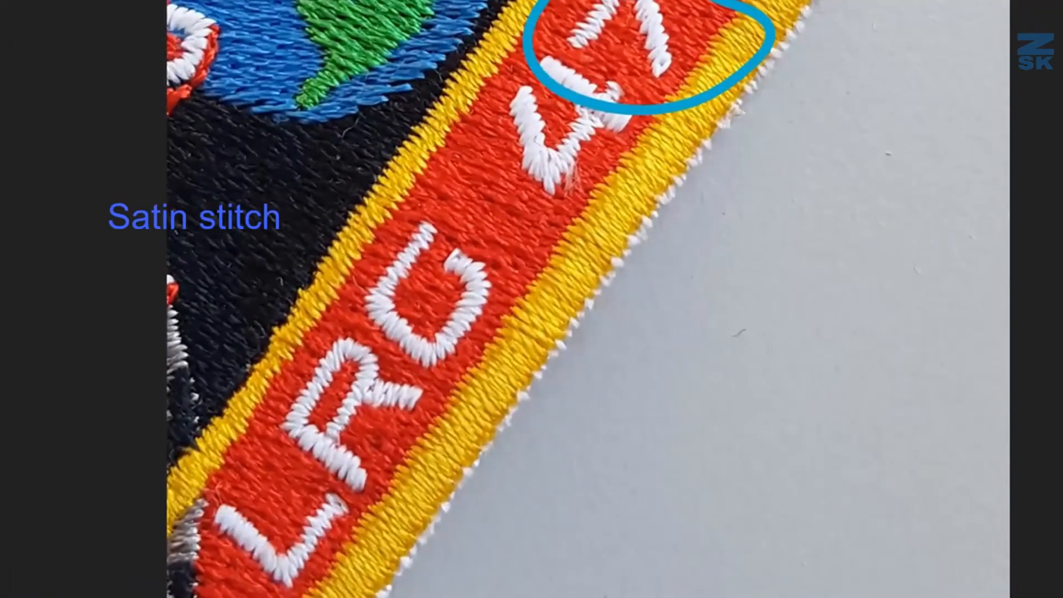
pyautogui.moveTo(426, 112)
pyautogui.mouseDown()
pyautogui.moveTo(437, 121)
pyautogui.moveTo(405, 122)
pyautogui.moveTo(400, 143)
pyautogui.moveTo(422, 166)
pyautogui.moveTo(393, 202)
pyautogui.mouseUp()
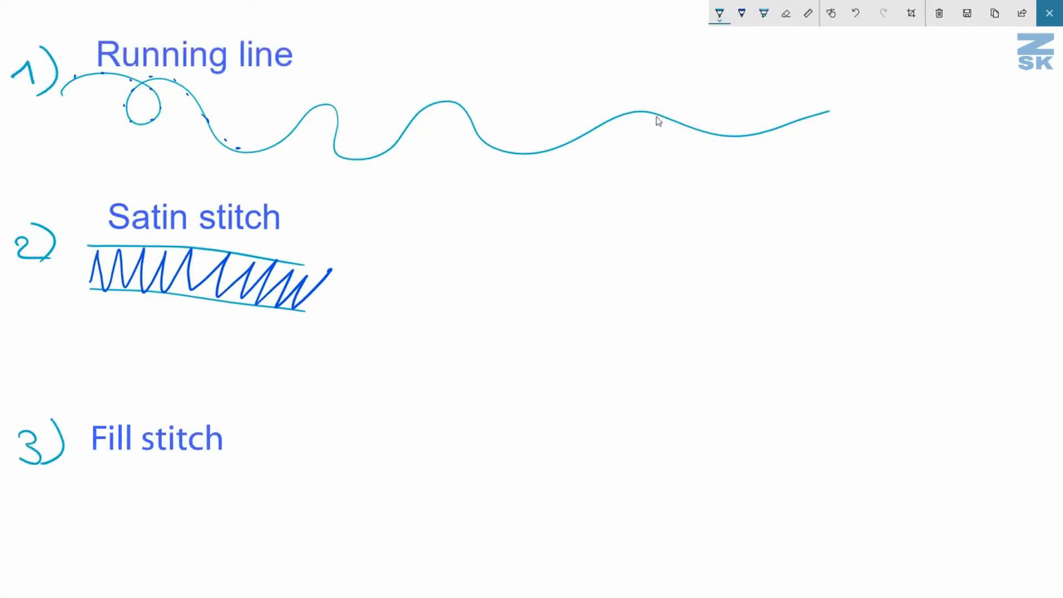
# Sketch the fill stitch example as an irregular curved outline crossed by a diagonal line, and add stitch marks.
pyautogui.moveTo(282, 351)
pyautogui.mouseDown()
pyautogui.moveTo(204, 357)
pyautogui.moveTo(252, 486)
pyautogui.moveTo(514, 424)
pyautogui.moveTo(421, 342)
pyautogui.moveTo(297, 345)
pyautogui.mouseUp()
pyautogui.moveTo(199, 536)
pyautogui.mouseDown()
pyautogui.moveTo(464, 401)
pyautogui.moveTo(573, 365)
pyautogui.mouseUp()
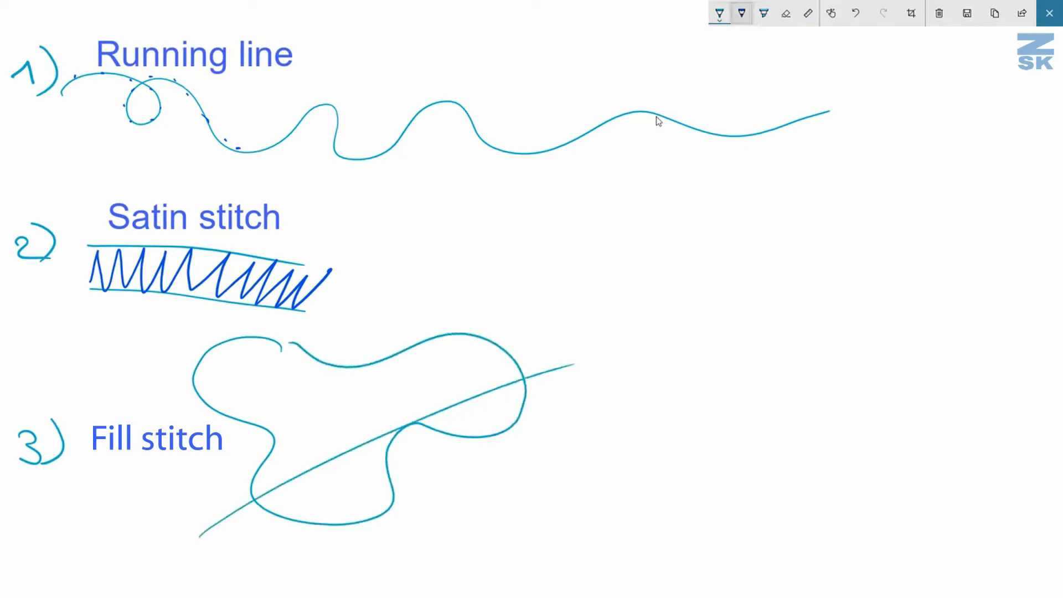
pyautogui.moveTo(194, 386)
pyautogui.mouseDown()
pyautogui.moveTo(249, 358)
pyautogui.moveTo(347, 365)
pyautogui.moveTo(271, 428)
pyautogui.moveTo(468, 359)
pyautogui.moveTo(288, 457)
pyautogui.moveTo(376, 425)
pyautogui.moveTo(289, 493)
pyautogui.moveTo(318, 498)
pyautogui.moveTo(395, 493)
pyautogui.moveTo(394, 430)
pyautogui.moveTo(515, 365)
pyautogui.moveTo(492, 435)
pyautogui.mouseUp()
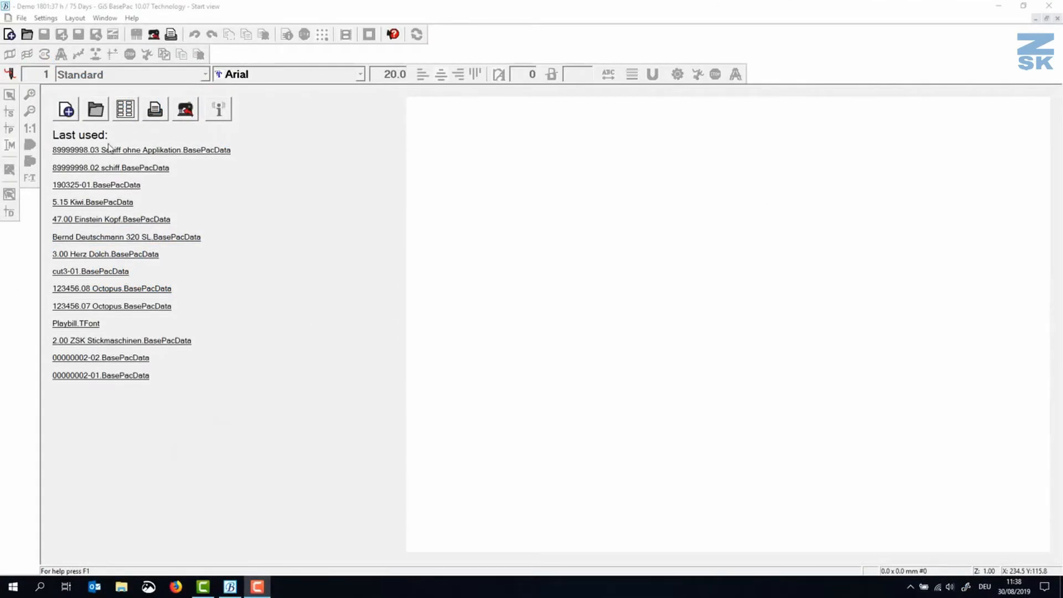
# Browse the existing designs in the Britta folder without opening one, and start a new design.
pyautogui.moveTo(111, 153)
pyautogui.moveTo(112, 173)
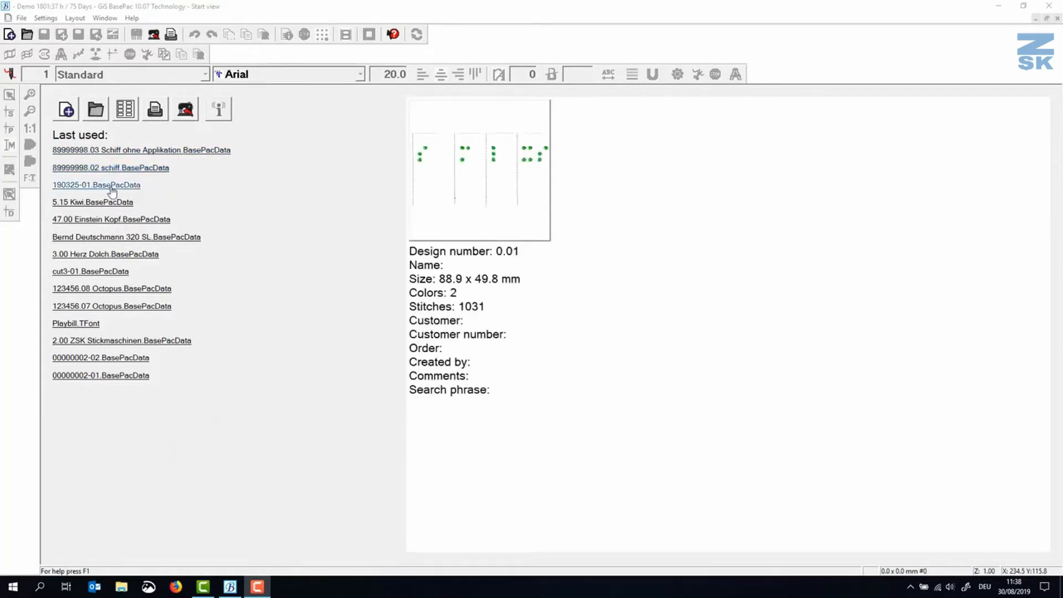
pyautogui.click(104, 111)
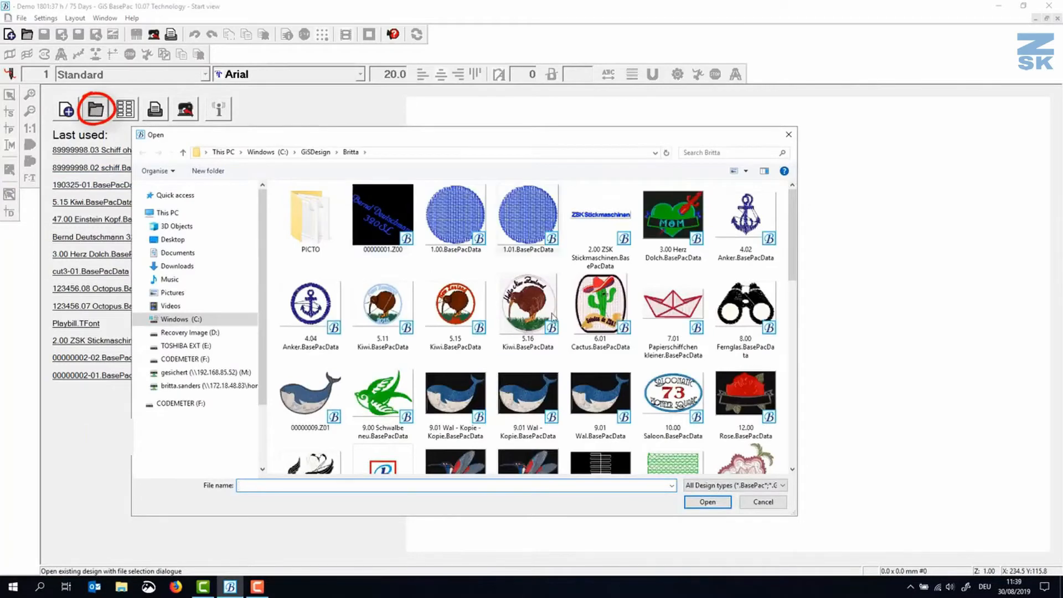
pyautogui.scroll(-10, 536, 310)
pyautogui.scroll(10, 536, 310)
pyautogui.click(788, 136)
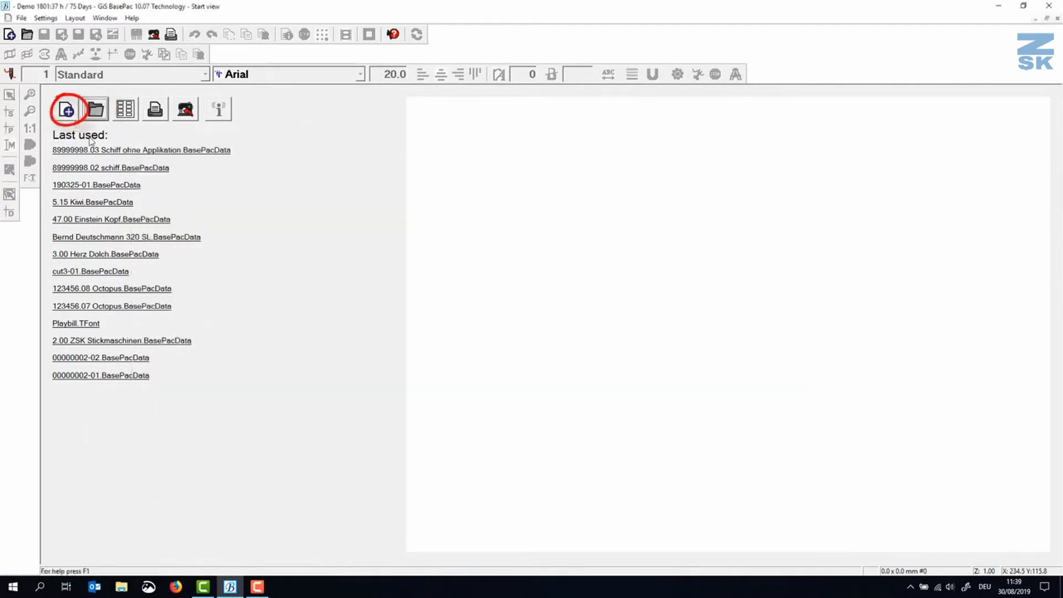
pyautogui.click(67, 110)
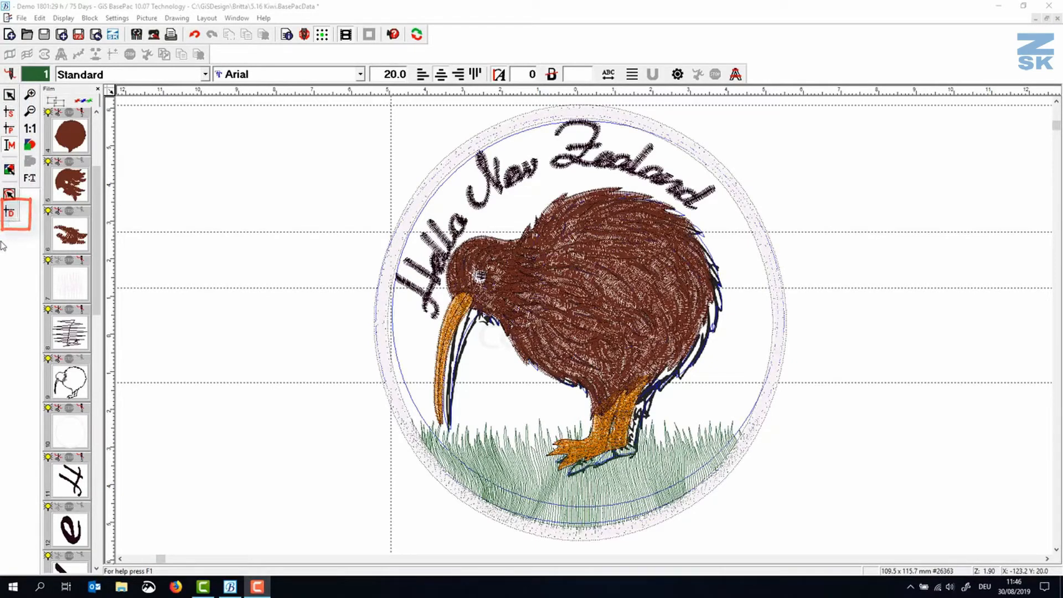
# Switch from drawing mode to drawing block mode and select the kiwi's body, head and beak outlines one after another.
pyautogui.click(10, 213)
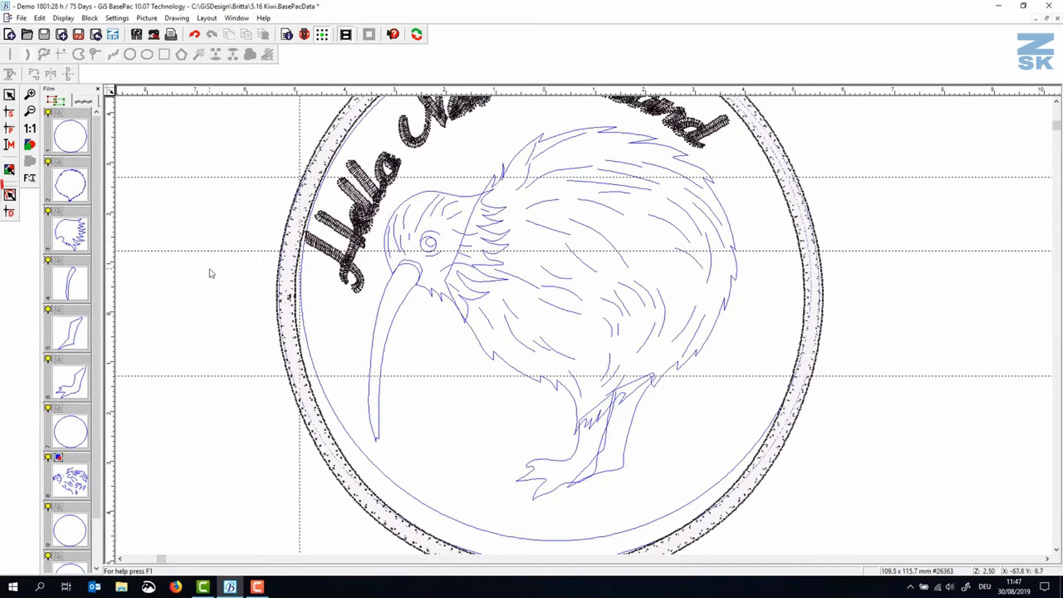
pyautogui.click(9, 195)
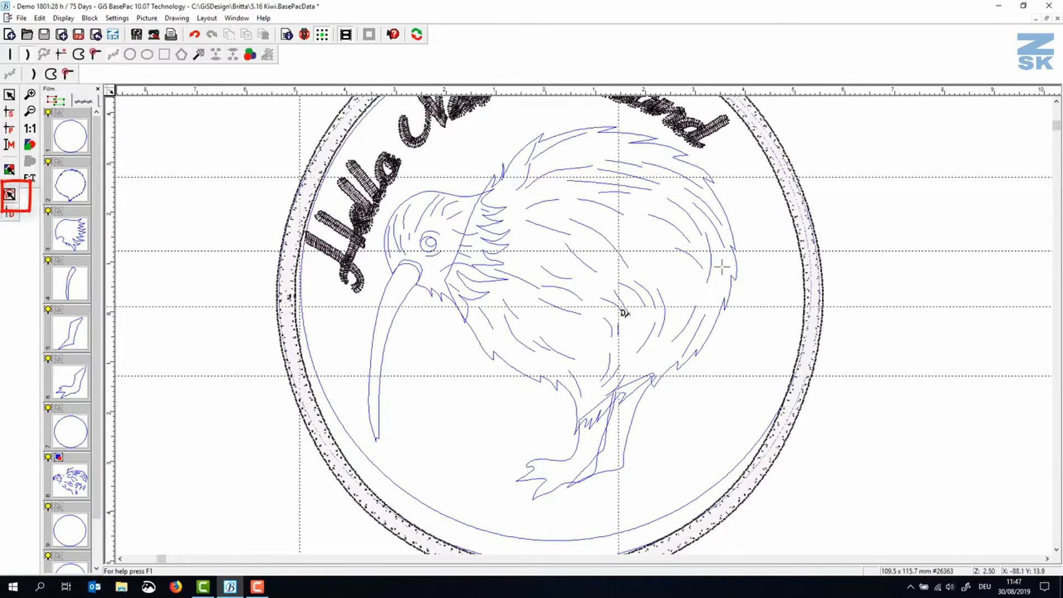
pyautogui.click(10, 196)
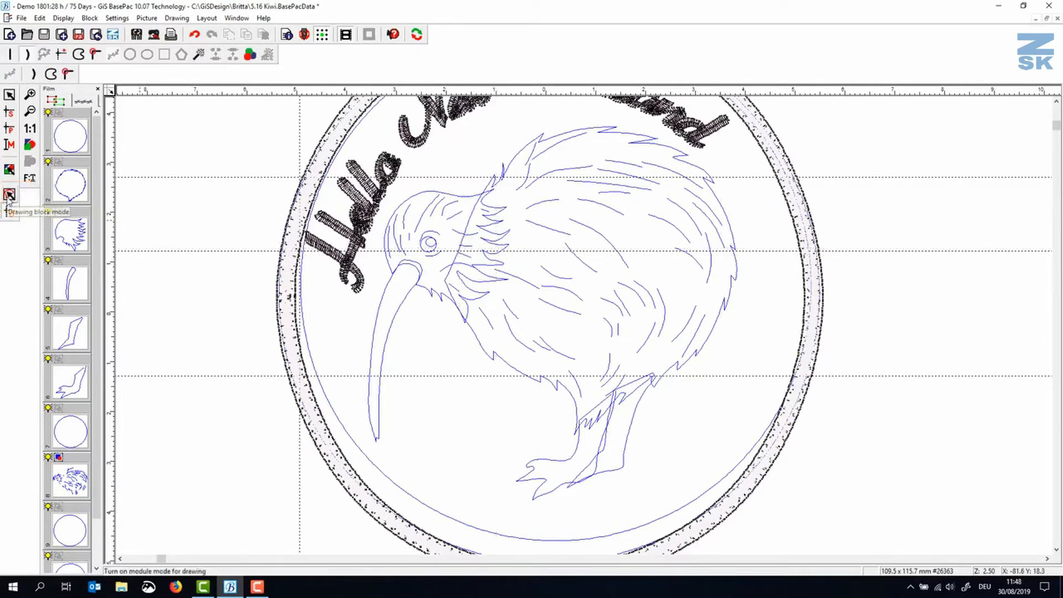
pyautogui.click(72, 191)
pyautogui.click(75, 230)
pyautogui.click(76, 287)
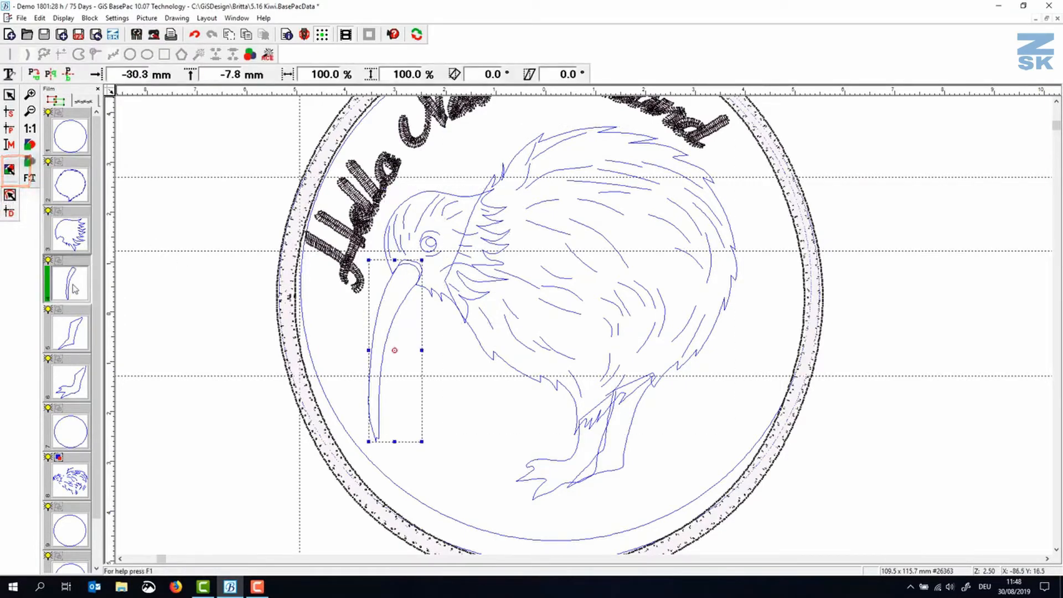
# Switch to picture mode and turn on the visibility of the kiwi background picture.
pyautogui.click(12, 170)
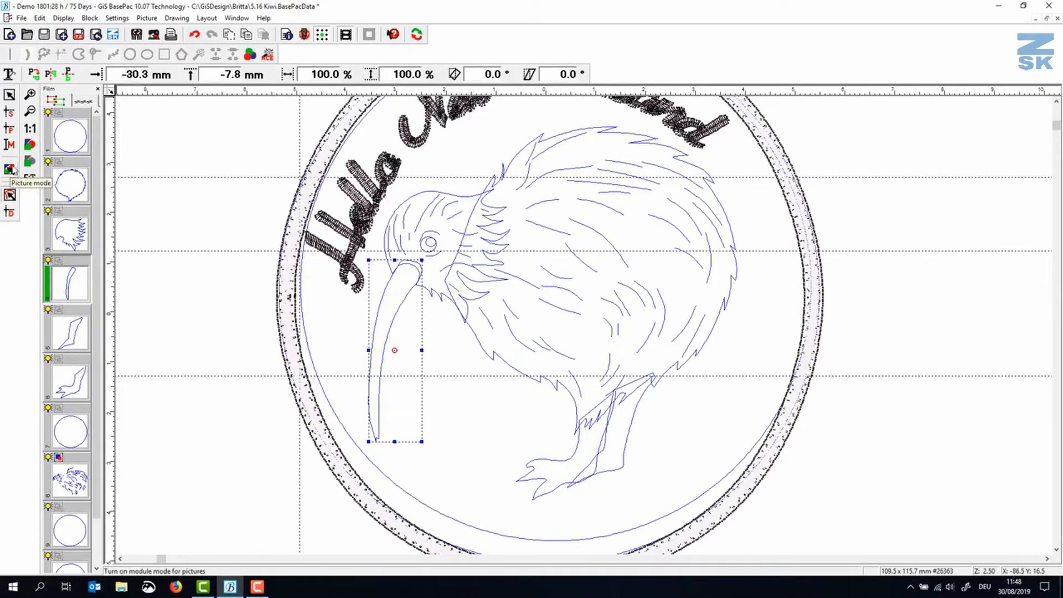
pyautogui.click(49, 113)
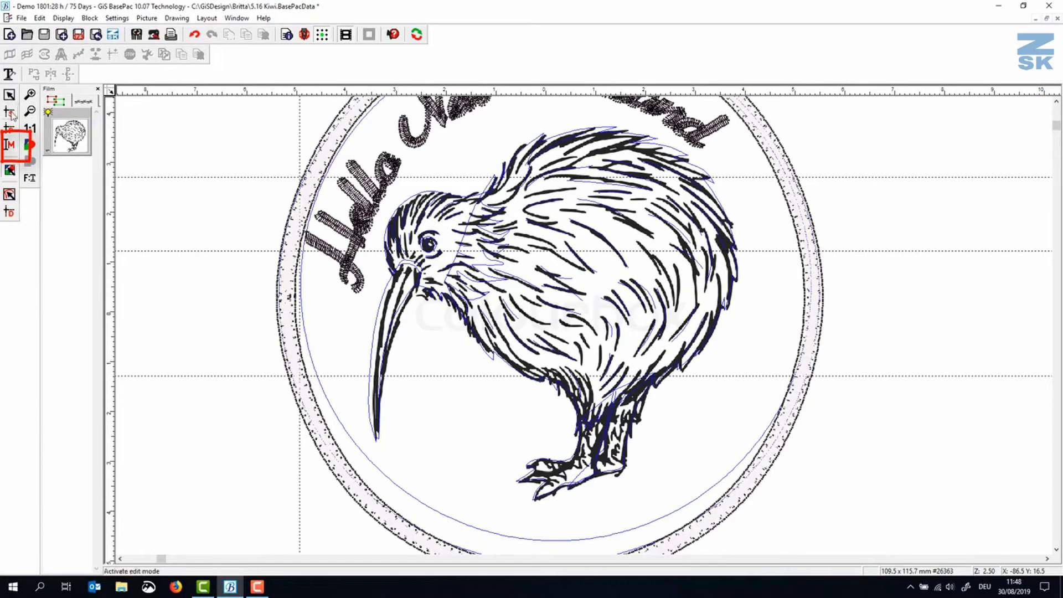
# Activate the text mode and place the text cursor after the Z of "Zealand" and at an empty spot outside the badge.
pyautogui.click(9, 145)
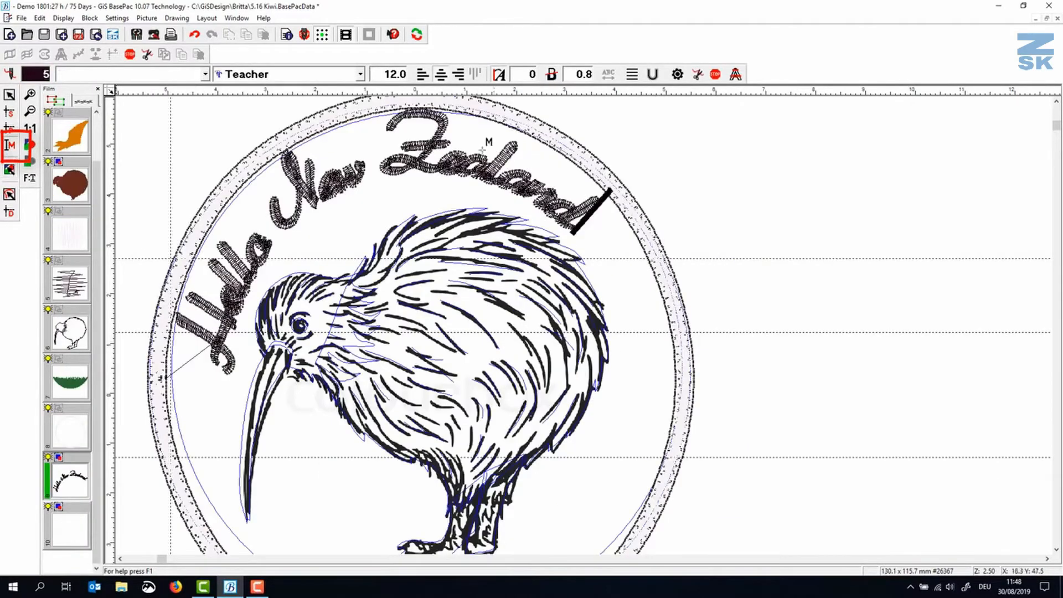
pyautogui.click(433, 154)
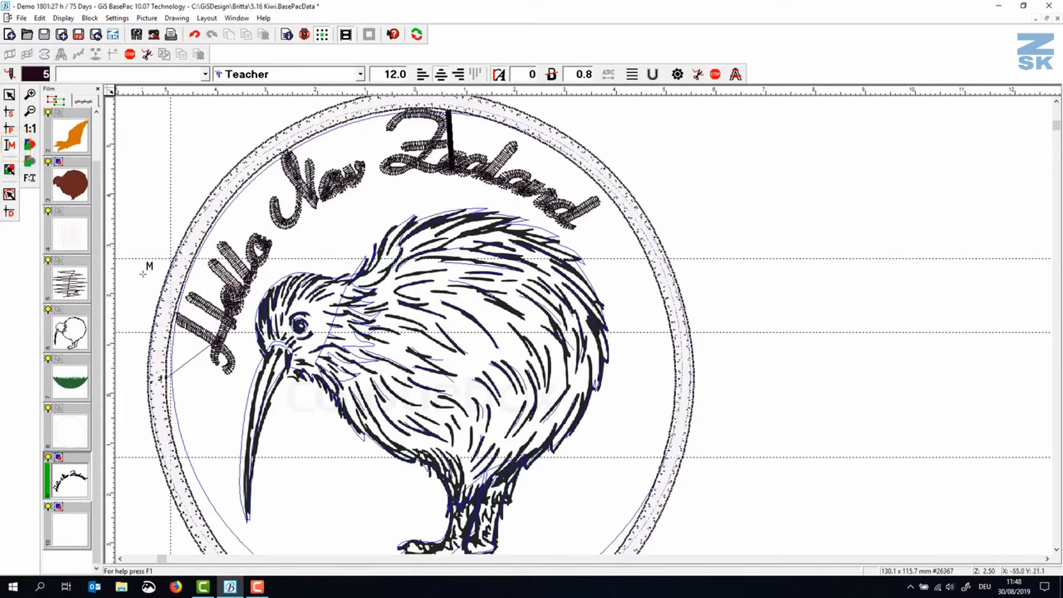
pyautogui.moveTo(135, 108)
pyautogui.mouseDown()
pyautogui.moveTo(720, 308)
pyautogui.moveTo(691, 394)
pyautogui.mouseUp()
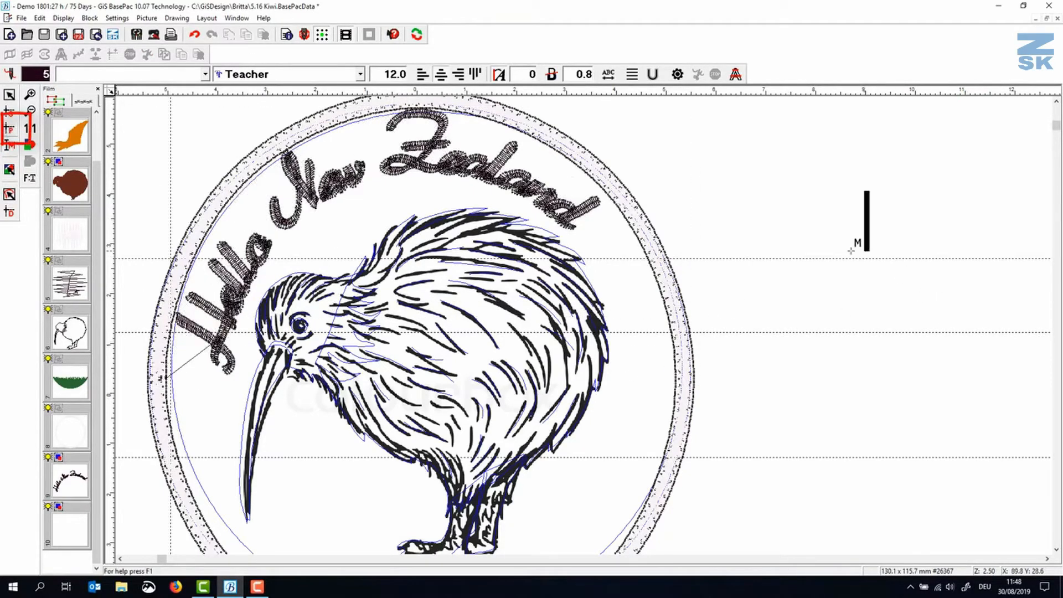
pyautogui.click(861, 244)
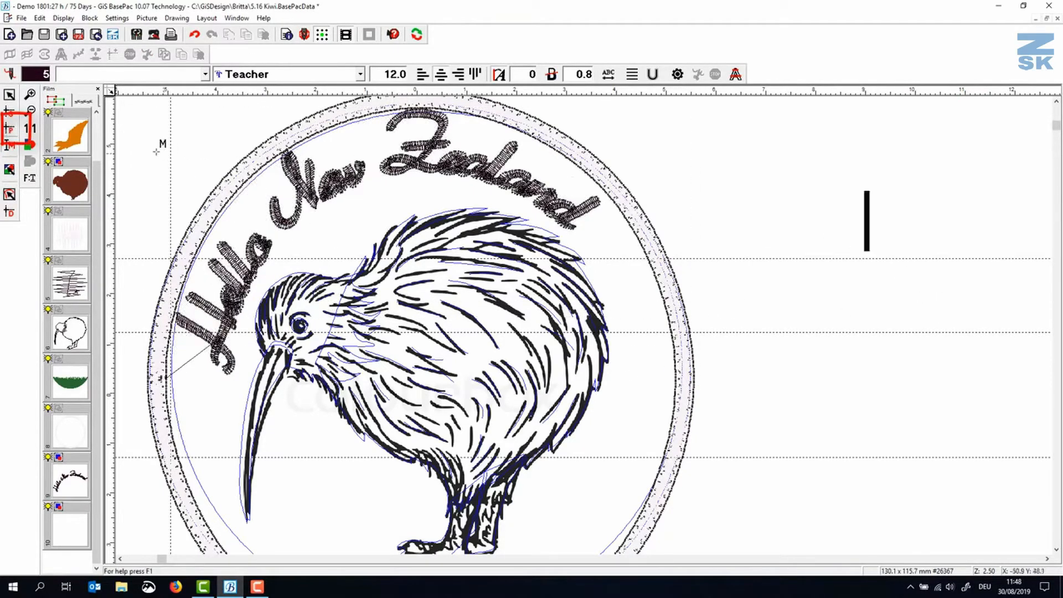
# Examine individual stitches by selecting one on the upper edge of the kiwi's body in stitch mode and stepping forward through the sequence.
pyautogui.click(7, 131)
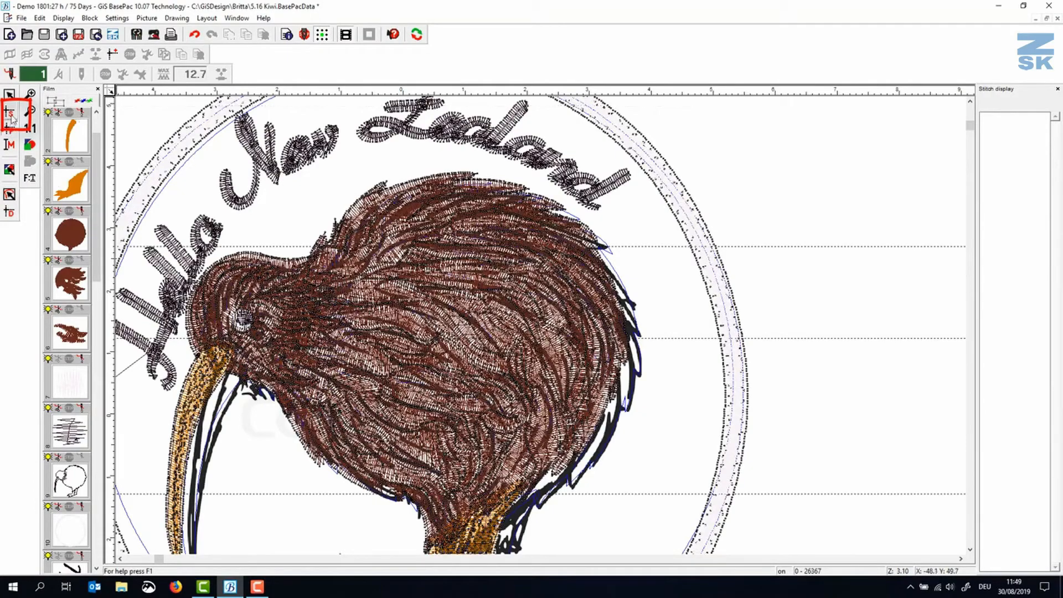
pyautogui.scroll(3, 453, 172)
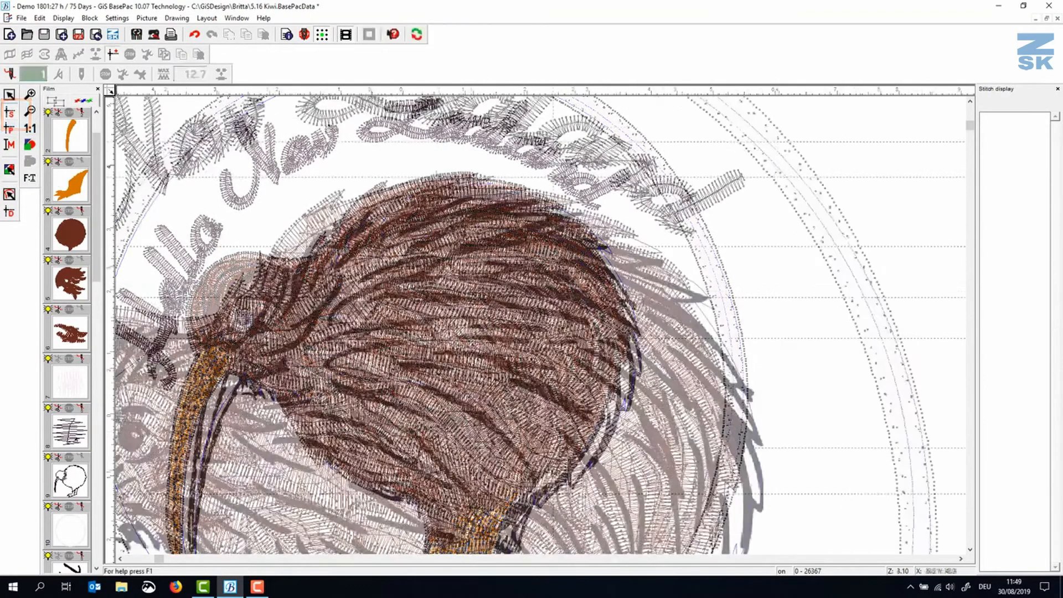
pyautogui.click(452, 171)
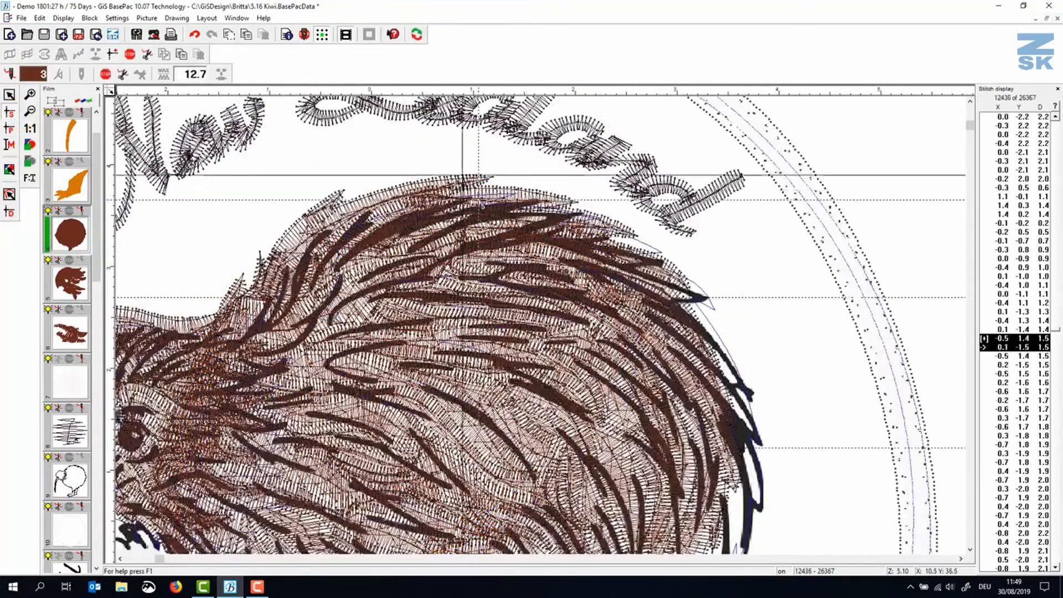
pyautogui.press('Right')
pyautogui.press('Right')
pyautogui.press('Right')
pyautogui.press('Right')
pyautogui.press('Right')
pyautogui.press('Right')
pyautogui.press('Right')
pyautogui.press('Right')
pyautogui.press('Right')
pyautogui.press('Right')
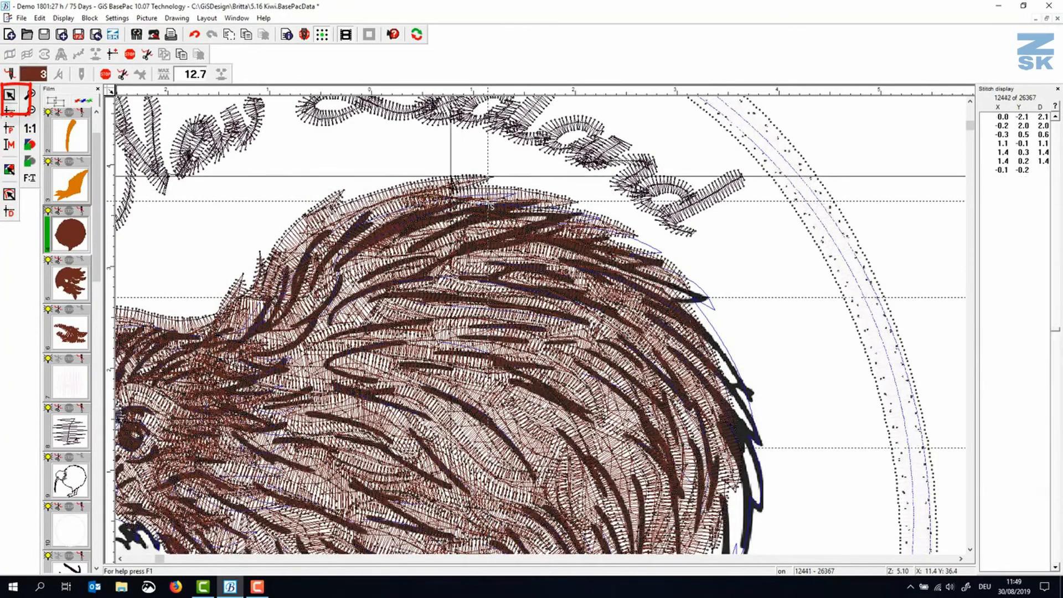
pyautogui.press('Right')
pyautogui.press('Right')
pyautogui.press('Right')
pyautogui.press('Right')
pyautogui.press('Right')
pyautogui.press('Right')
pyautogui.press('Right')
pyautogui.press('Right')
pyautogui.press('Right')
pyautogui.press('Right')
pyautogui.press('Right')
pyautogui.press('Right')
pyautogui.press('Right')
pyautogui.press('Right')
pyautogui.press('Right')
pyautogui.press('Right')
pyautogui.press('Right')
pyautogui.press('Right')
pyautogui.press('Right')
pyautogui.press('Right')
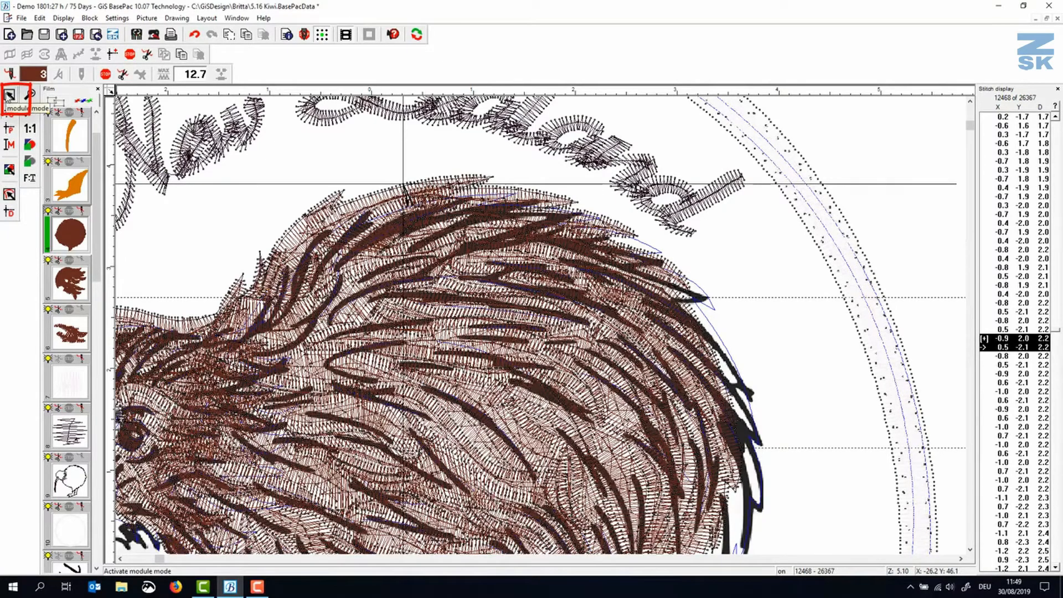
# Switch to module mode, select the kiwi's brown body module, and clear the selection.
pyautogui.click(9, 98)
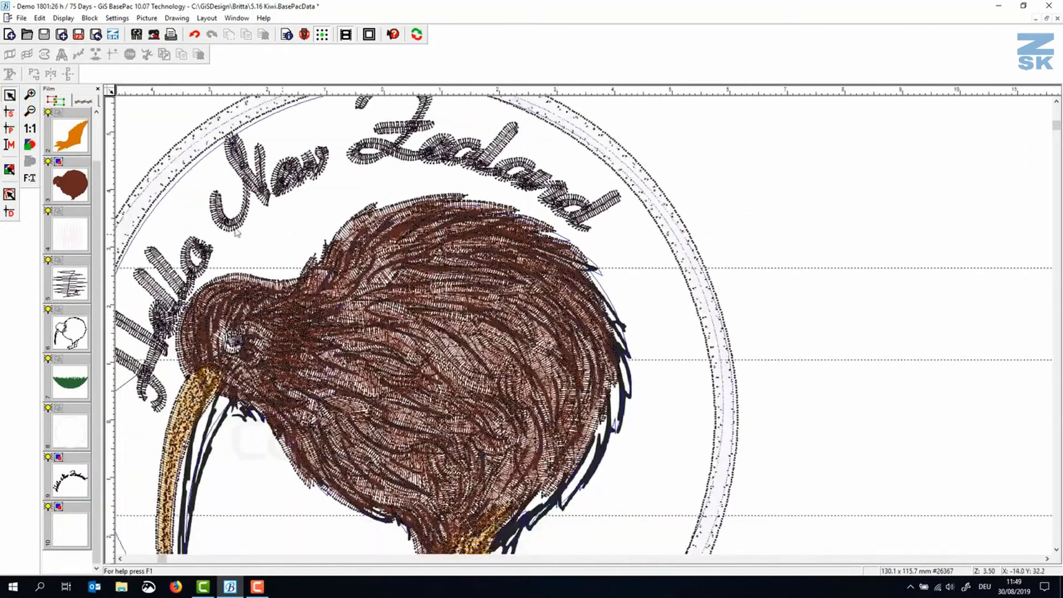
pyautogui.scroll(-1, 237, 233)
pyautogui.click(491, 342)
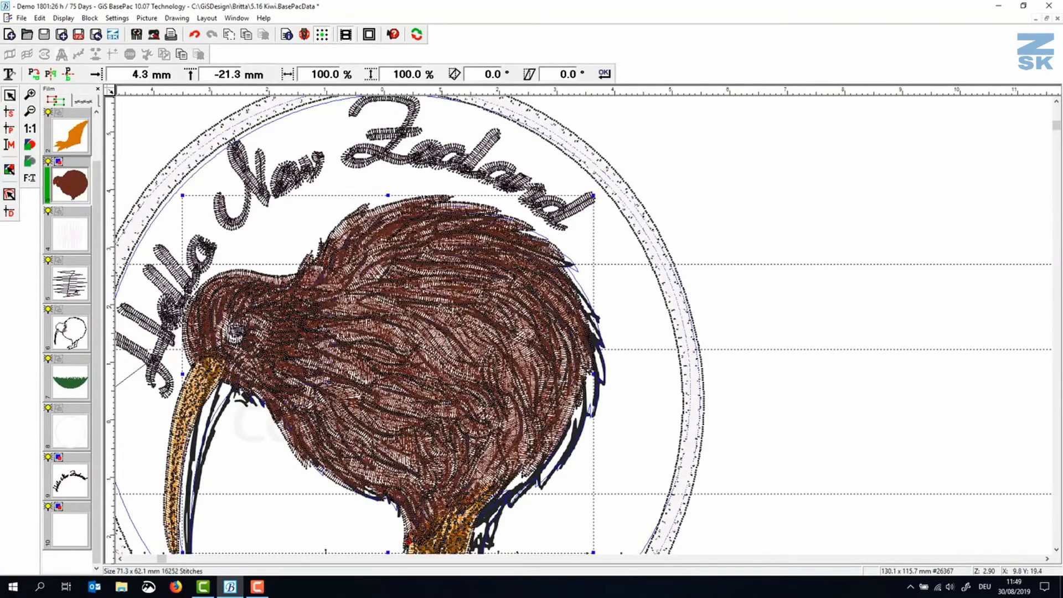
pyautogui.click(849, 423)
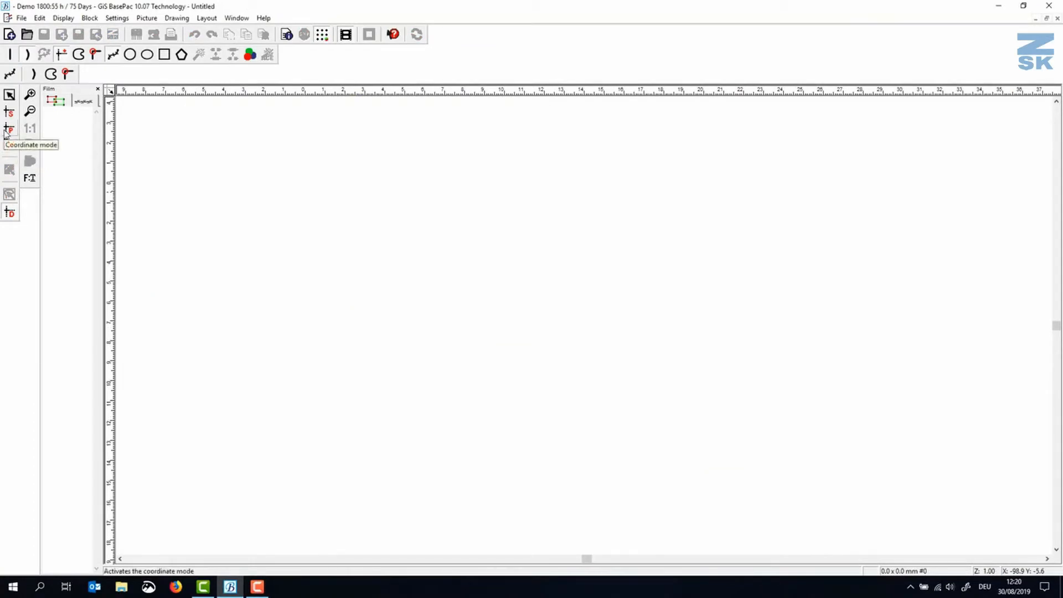
# Switch to coordinate mode and activate point input on the empty design.
pyautogui.click(8, 130)
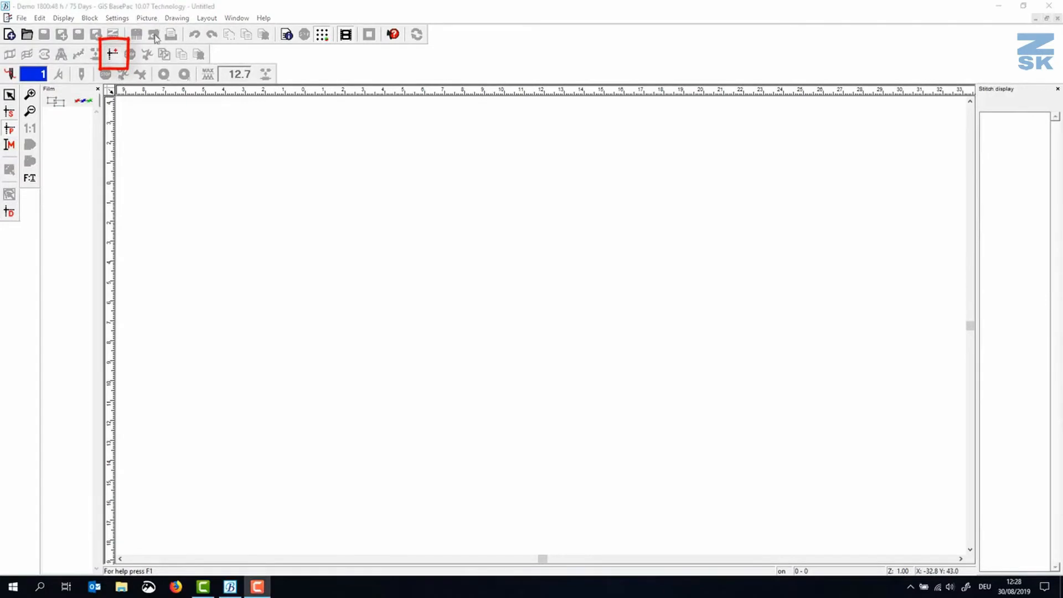
pyautogui.click(113, 55)
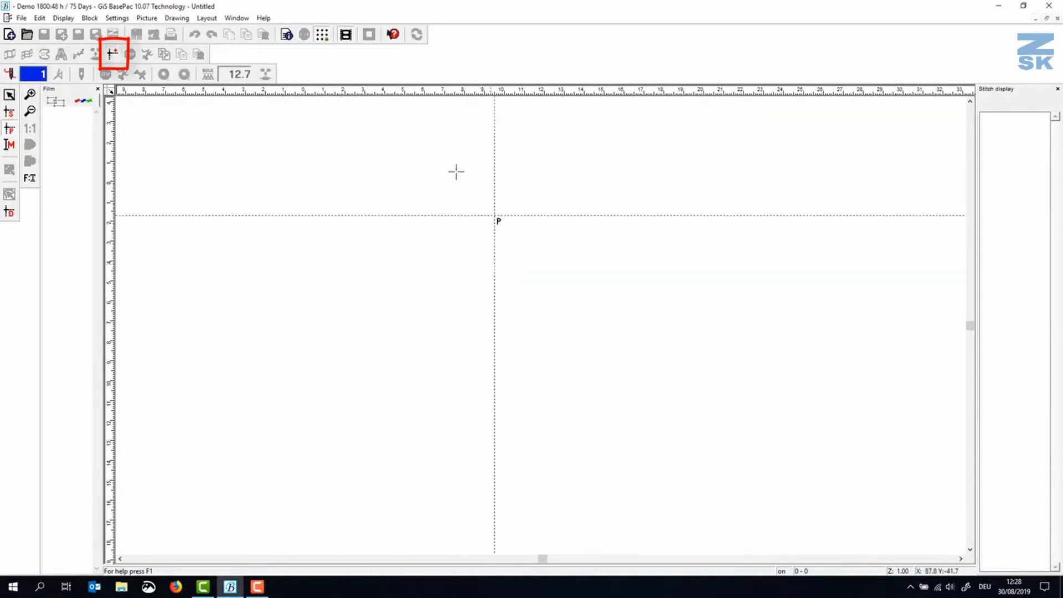
pyautogui.click(112, 54)
pyautogui.scroll(3, 164, 195)
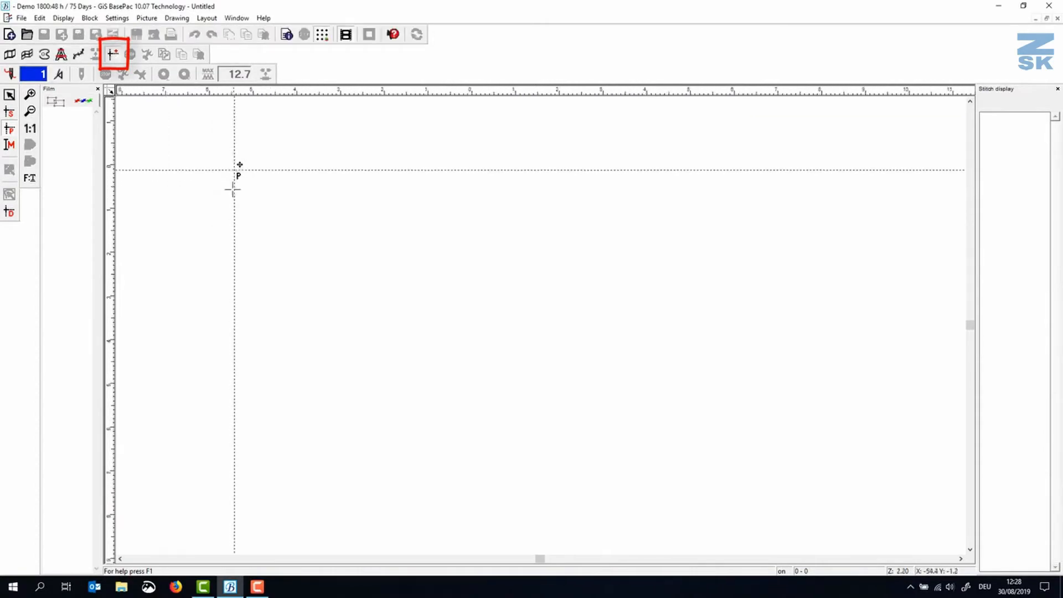
# Place a chain of single stitches forming a U-shaped curve with a trailing stitch.
pyautogui.click(239, 204)
pyautogui.click(242, 226)
pyautogui.click(254, 251)
pyautogui.click(270, 270)
pyautogui.click(284, 286)
pyautogui.click(301, 298)
pyautogui.click(325, 279)
pyautogui.click(329, 255)
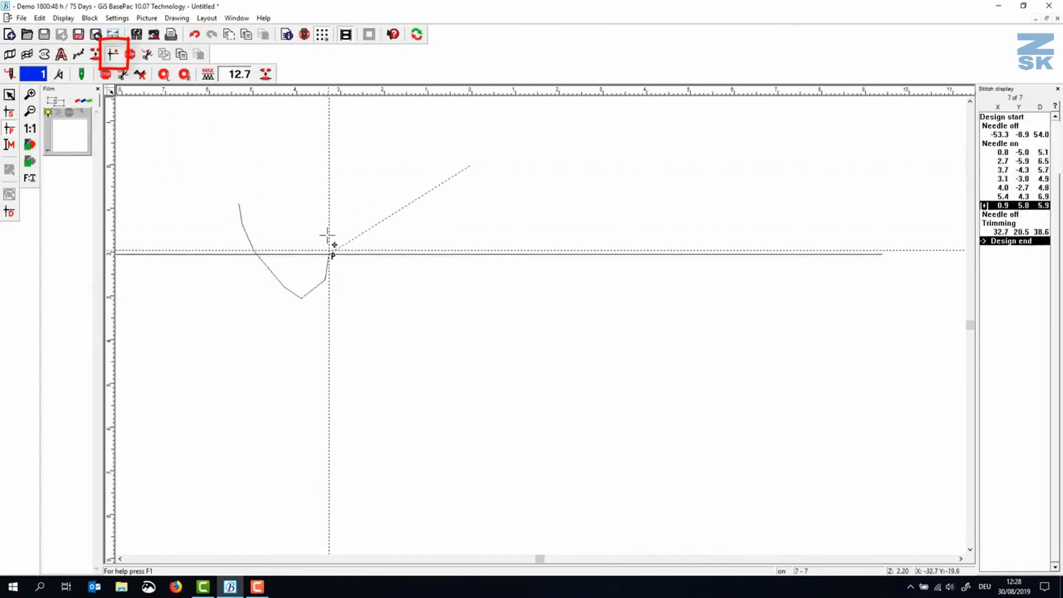
pyautogui.click(331, 219)
pyautogui.click(421, 223)
# Delete all the placed stitches one after another until the design is empty.
pyautogui.press('BackSpace')
pyautogui.press('BackSpace')
pyautogui.press('BackSpace')
pyautogui.press('BackSpace')
pyautogui.press('BackSpace')
pyautogui.press('BackSpace')
pyautogui.press('BackSpace')
pyautogui.press('BackSpace')
pyautogui.press('BackSpace')
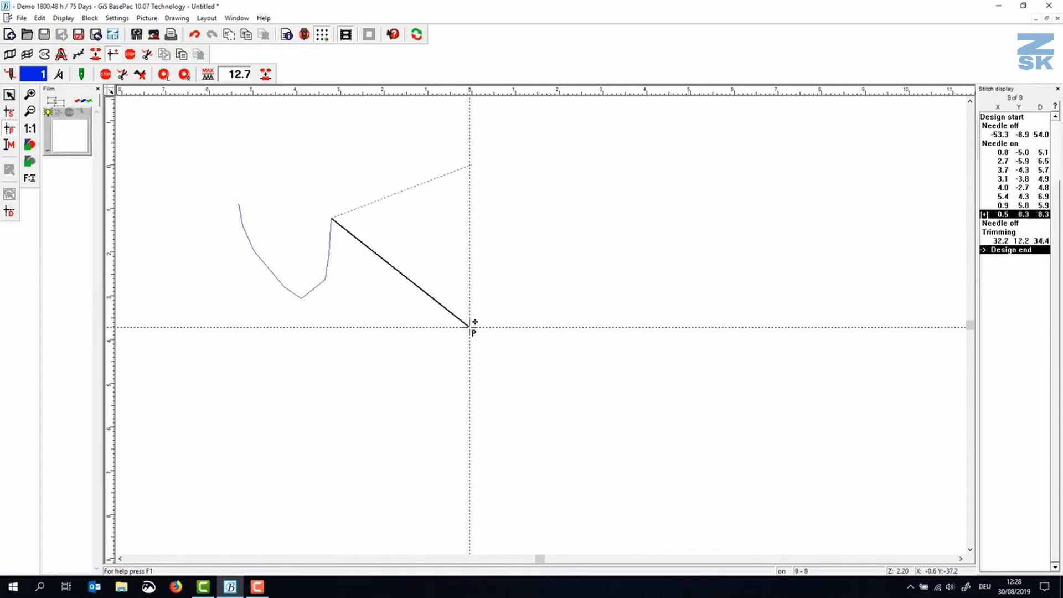
pyautogui.press('BackSpace')
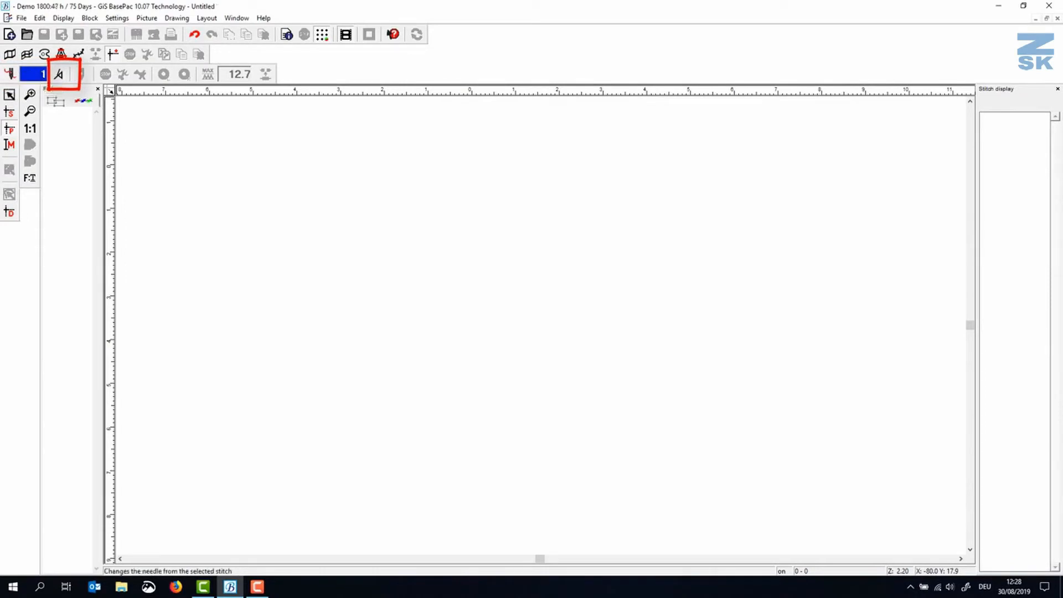
# Choose manual stitch input and place the starting point near the upper-left area of the canvas.
pyautogui.click(60, 75)
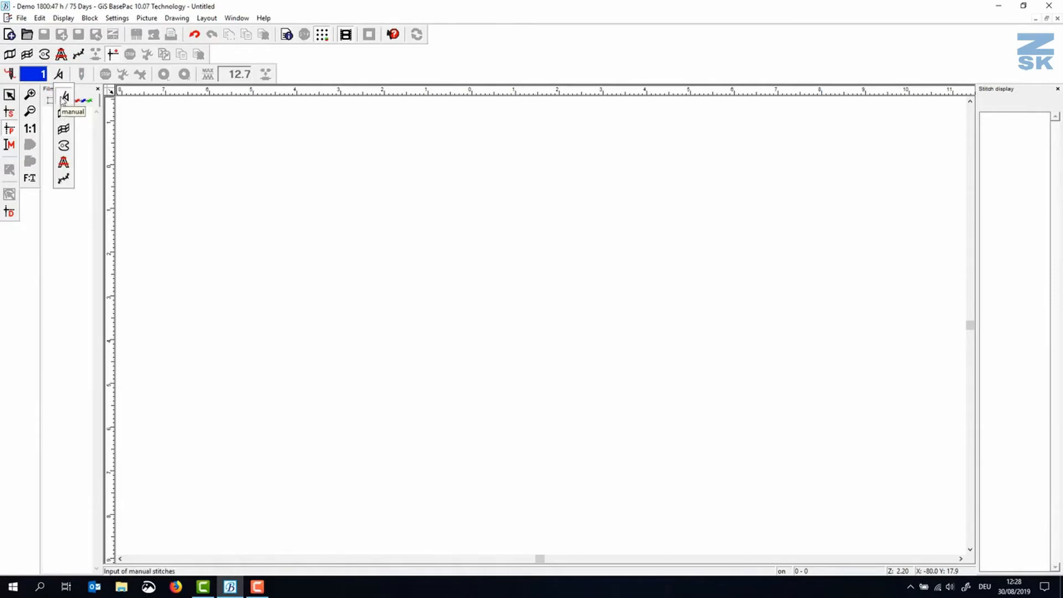
pyautogui.click(63, 98)
pyautogui.click(267, 154)
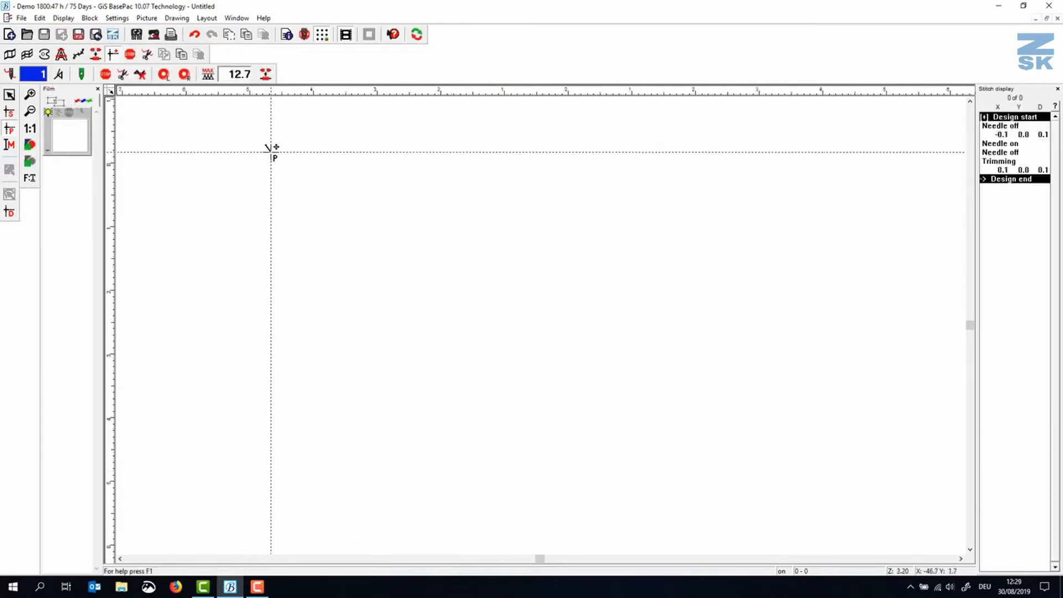
pyautogui.rightClick(271, 151)
pyautogui.scroll(-1, 279, 156)
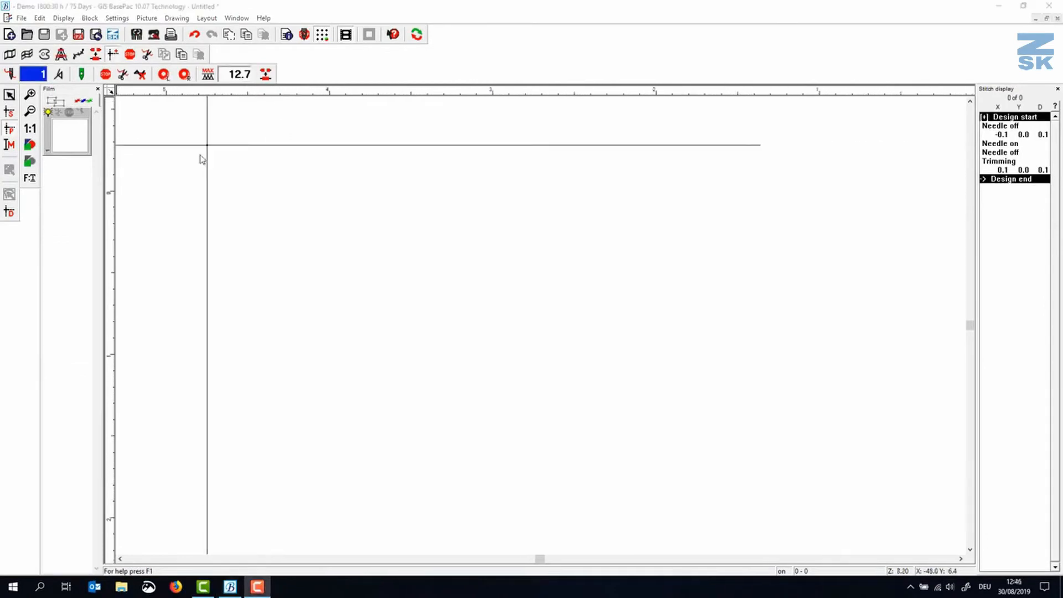
# Place nine short manual stitches that cross each other as a small star with a tail.
pyautogui.click(206, 149)
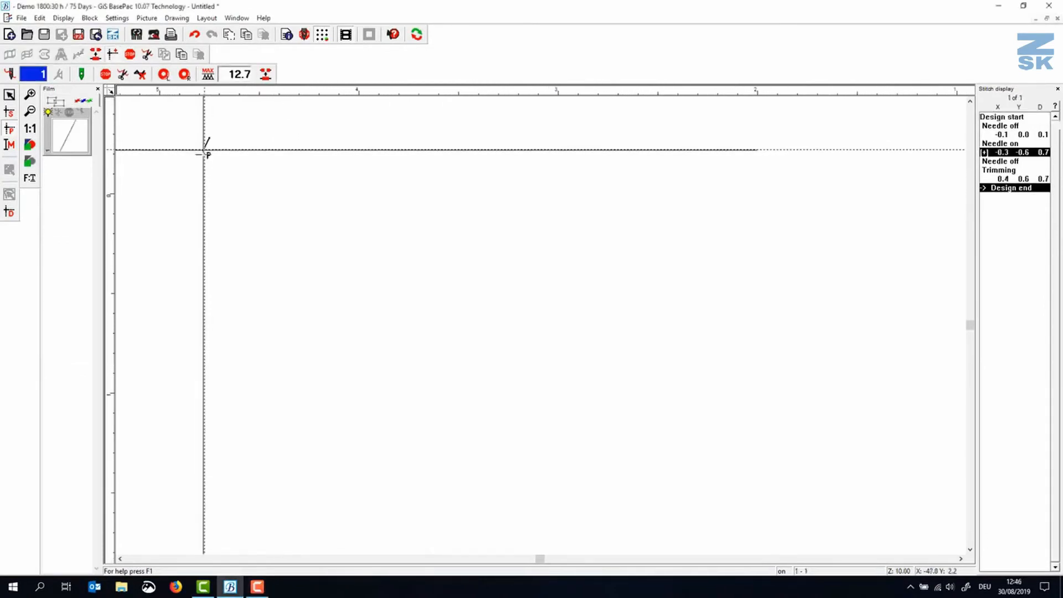
pyautogui.scroll(2, 205, 154)
pyautogui.click(217, 140)
pyautogui.click(207, 133)
pyautogui.click(217, 150)
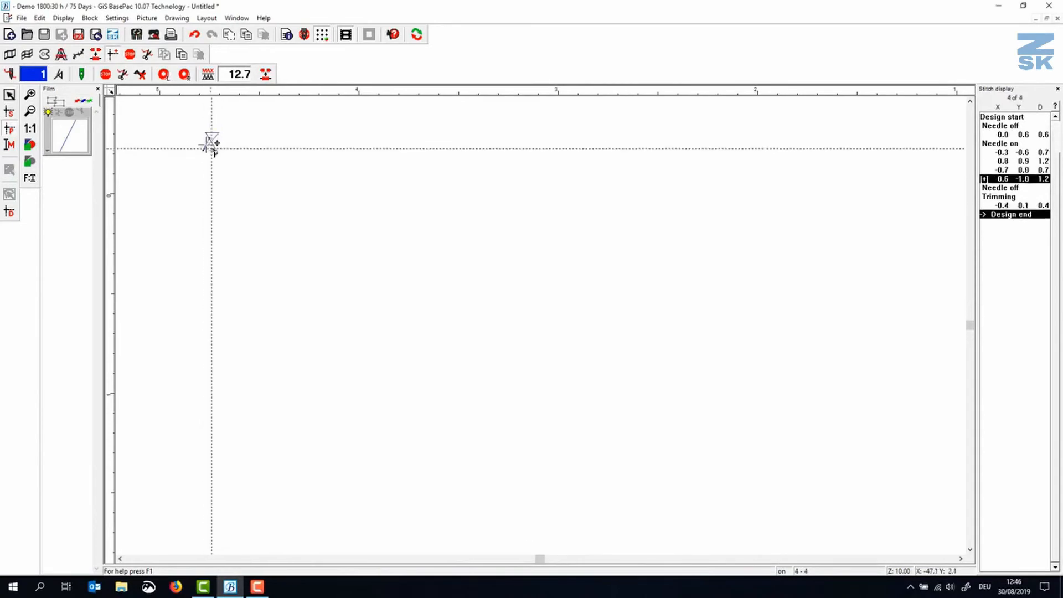
pyautogui.click(207, 140)
pyautogui.click(217, 127)
pyautogui.click(211, 152)
pyautogui.click(211, 160)
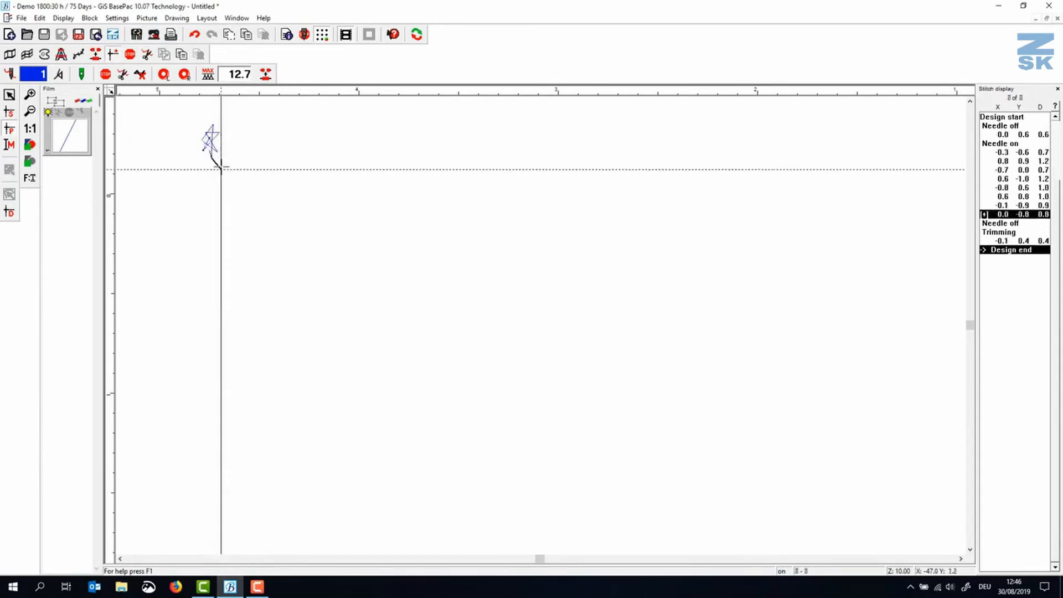
pyautogui.click(216, 164)
pyautogui.press('p')
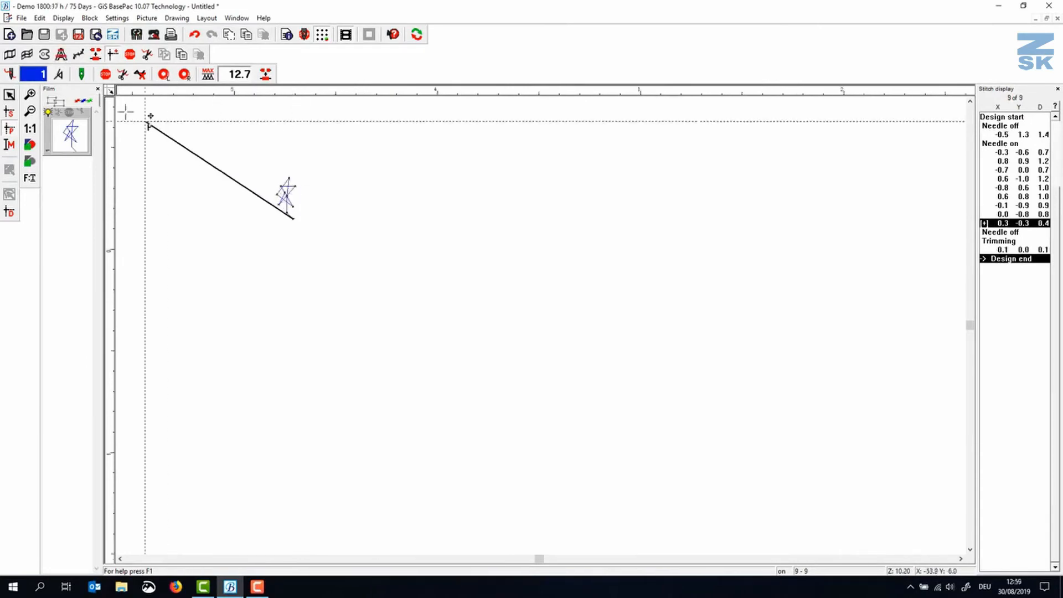
# Start a 2.0 mm running stitch with the Standard and Running settings and draw a winding curve away from the star.
pyautogui.click(57, 77)
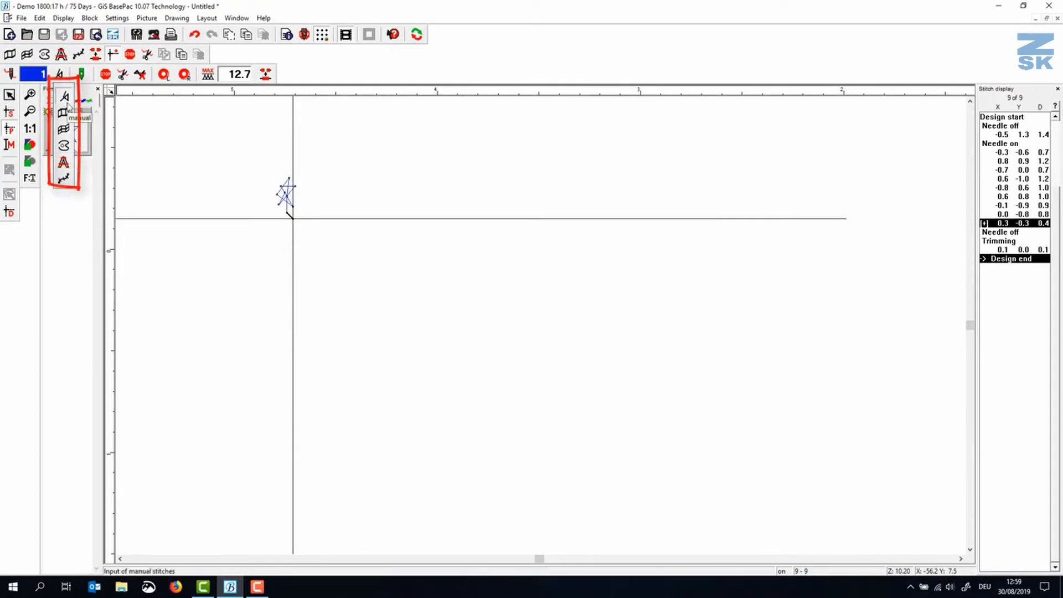
pyautogui.click(65, 180)
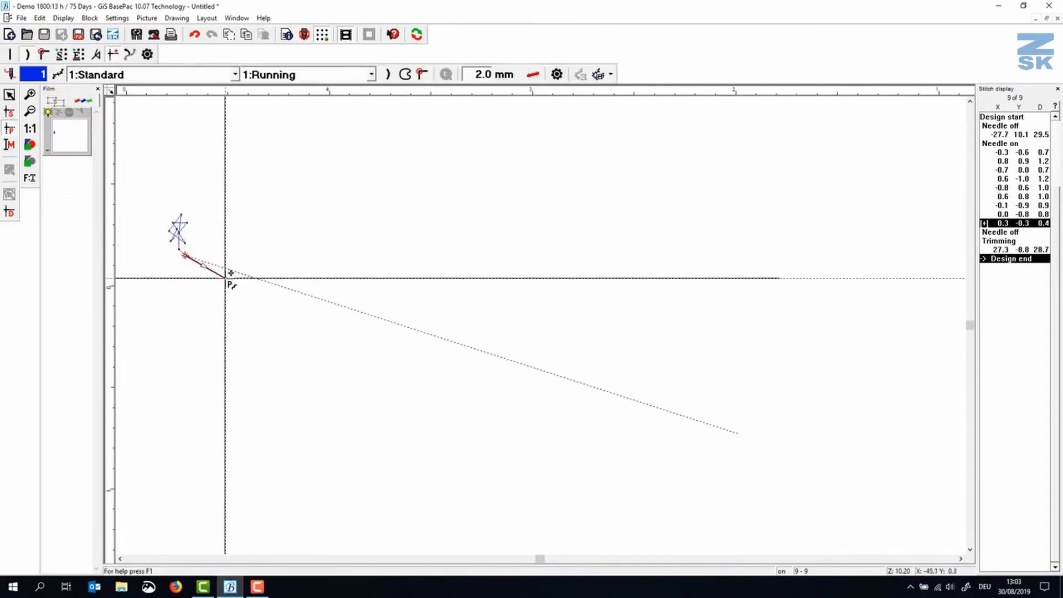
pyautogui.click(226, 278)
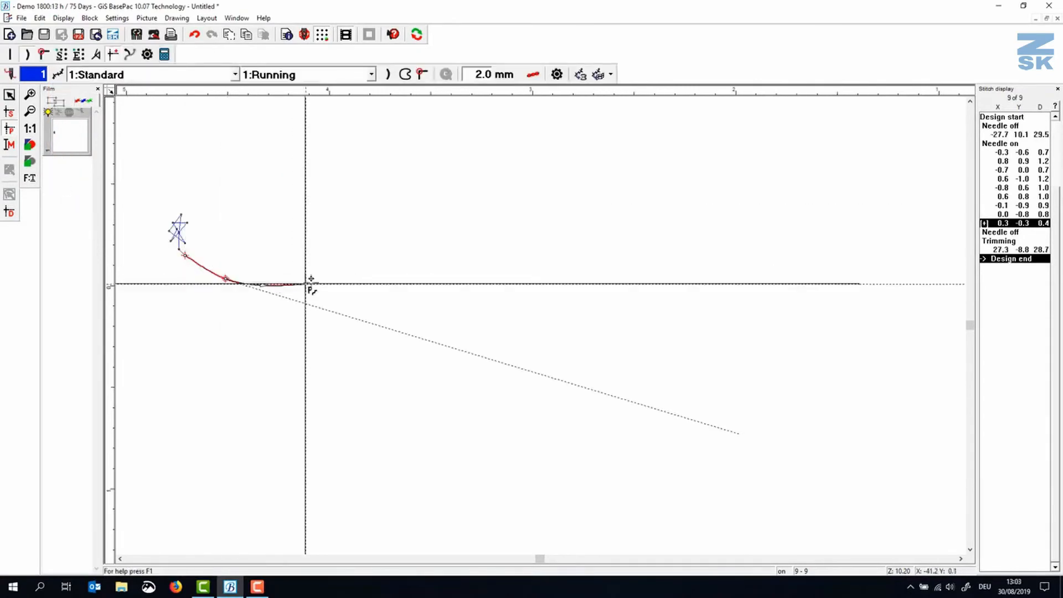
pyautogui.click(305, 284)
pyautogui.click(344, 246)
pyautogui.click(360, 191)
pyautogui.click(444, 159)
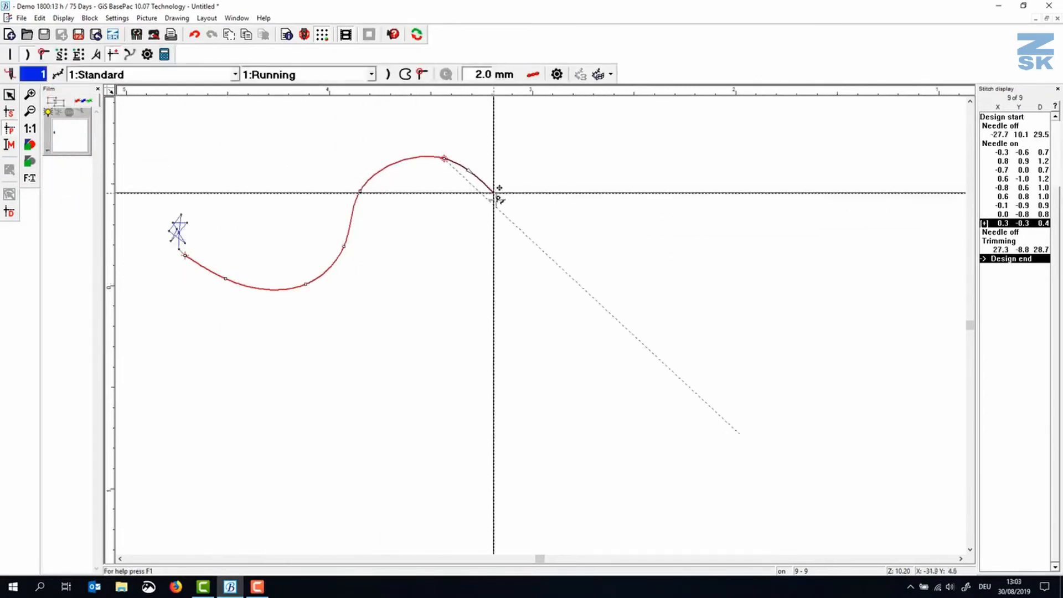
pyautogui.click(494, 193)
pyautogui.click(446, 271)
pyautogui.click(408, 322)
pyautogui.click(466, 388)
pyautogui.click(545, 393)
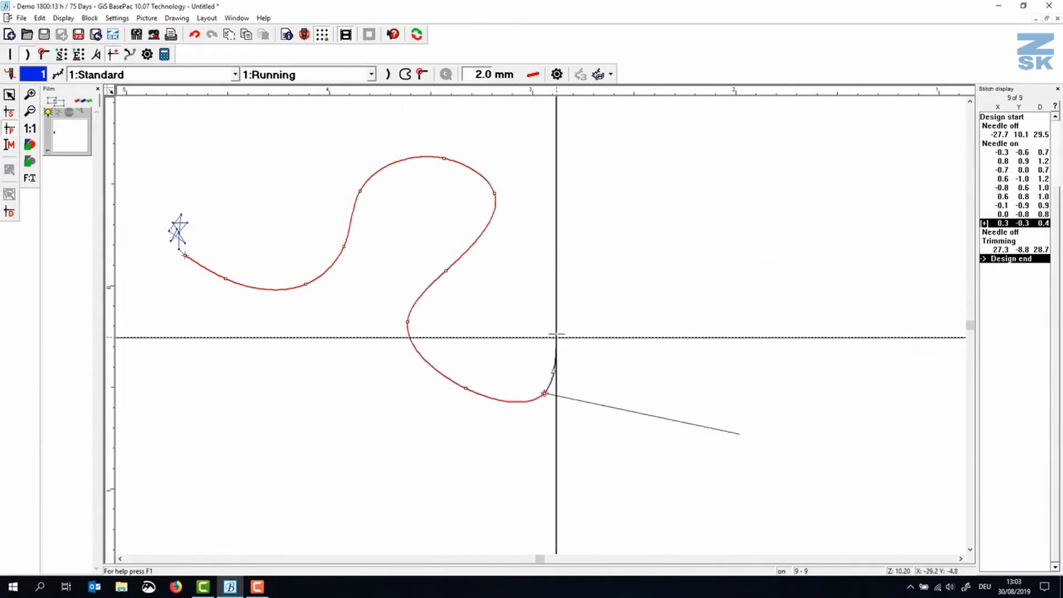
# Extend the running-stitch curve through a small loop and a further wave, and generate its stitches.
pyautogui.click(556, 335)
pyautogui.click(527, 269)
pyautogui.click(571, 231)
pyautogui.click(624, 258)
pyautogui.click(610, 288)
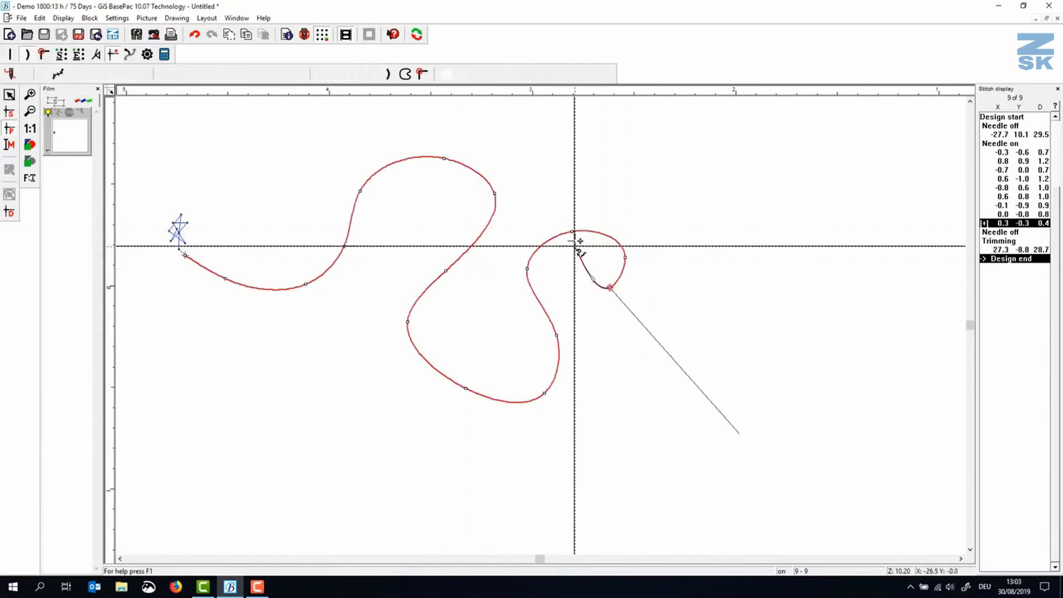
pyautogui.click(574, 245)
pyautogui.click(600, 204)
pyautogui.click(687, 262)
pyautogui.click(632, 350)
pyautogui.click(663, 412)
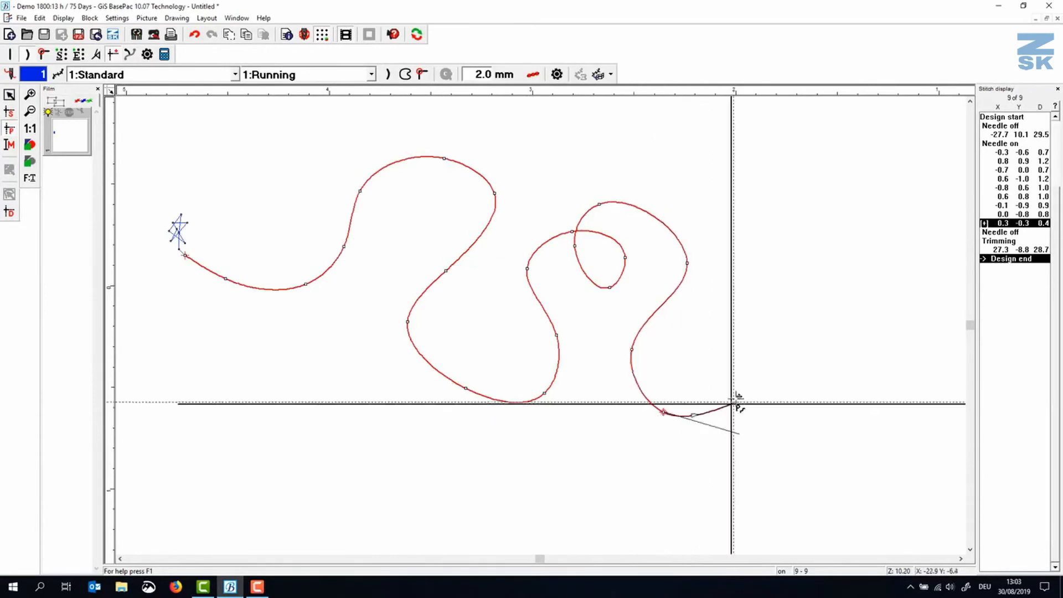
pyautogui.click(731, 404)
pyautogui.click(734, 325)
pyautogui.click(757, 241)
pyautogui.click(813, 234)
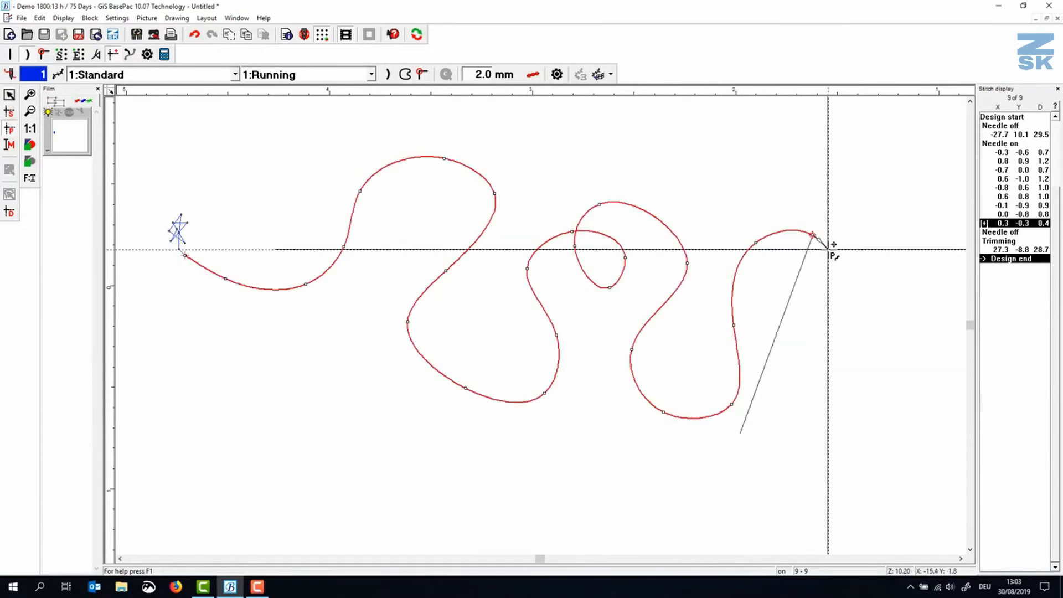
pyautogui.press('Return')
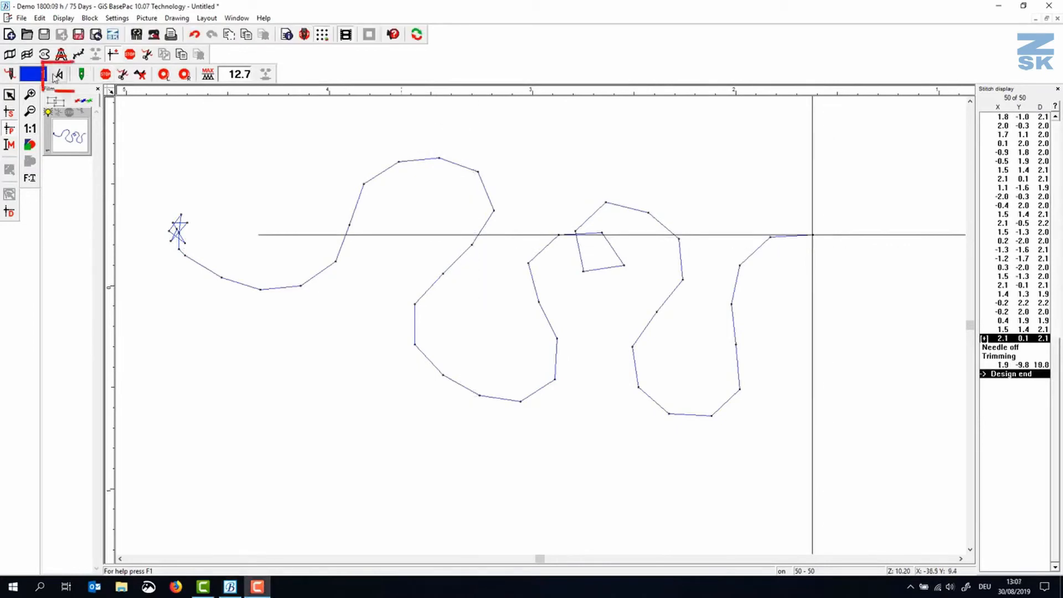
# Start a structured fill with Standard and None at 4.00 and draw the band's gently wavy upper section along its centreline.
pyautogui.click(57, 76)
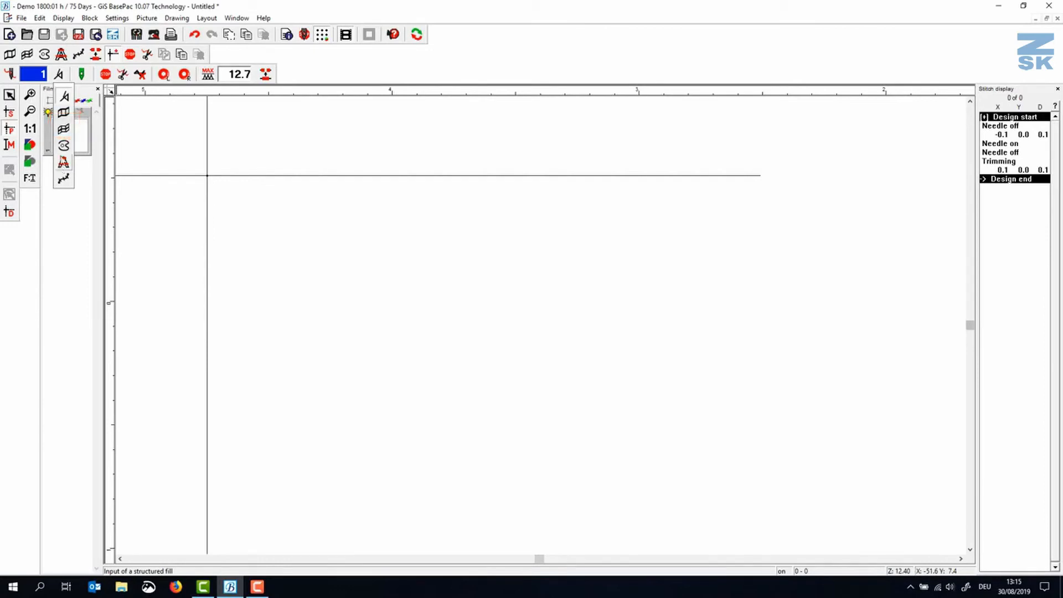
pyautogui.click(63, 131)
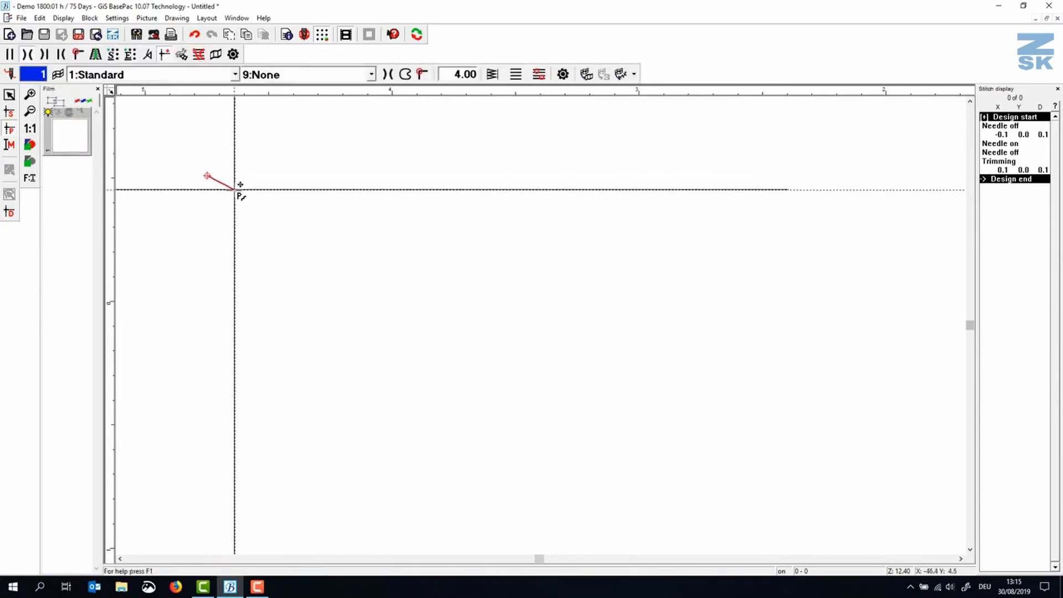
pyautogui.click(235, 193)
pyautogui.click(266, 205)
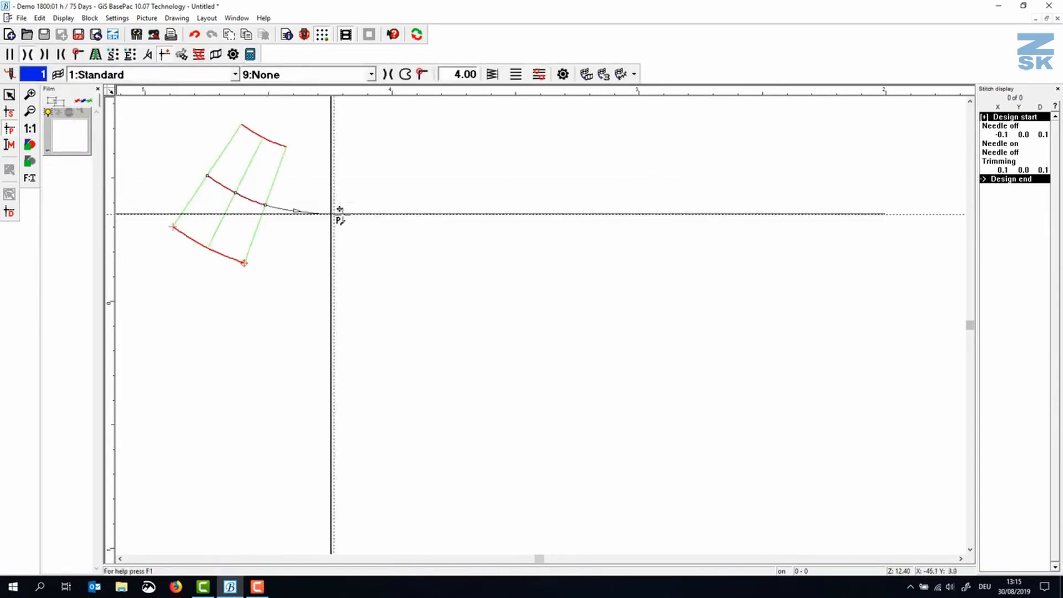
pyautogui.click(349, 215)
pyautogui.click(427, 202)
pyautogui.click(541, 222)
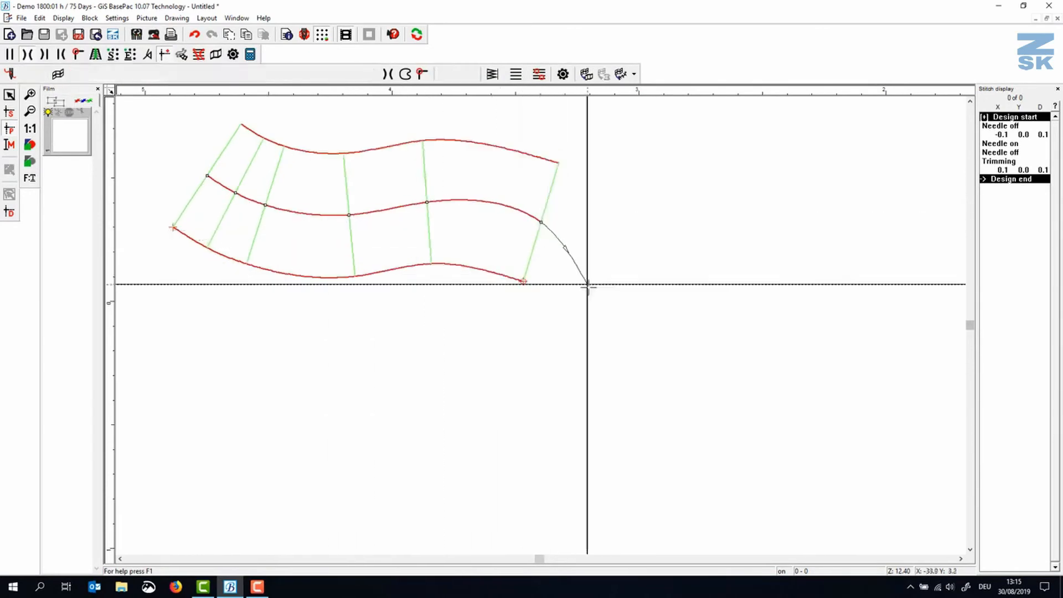
# Bend the fill band around and back beneath its upper section into an S shape, and generate the stitches.
pyautogui.click(590, 291)
pyautogui.click(583, 374)
pyautogui.click(502, 413)
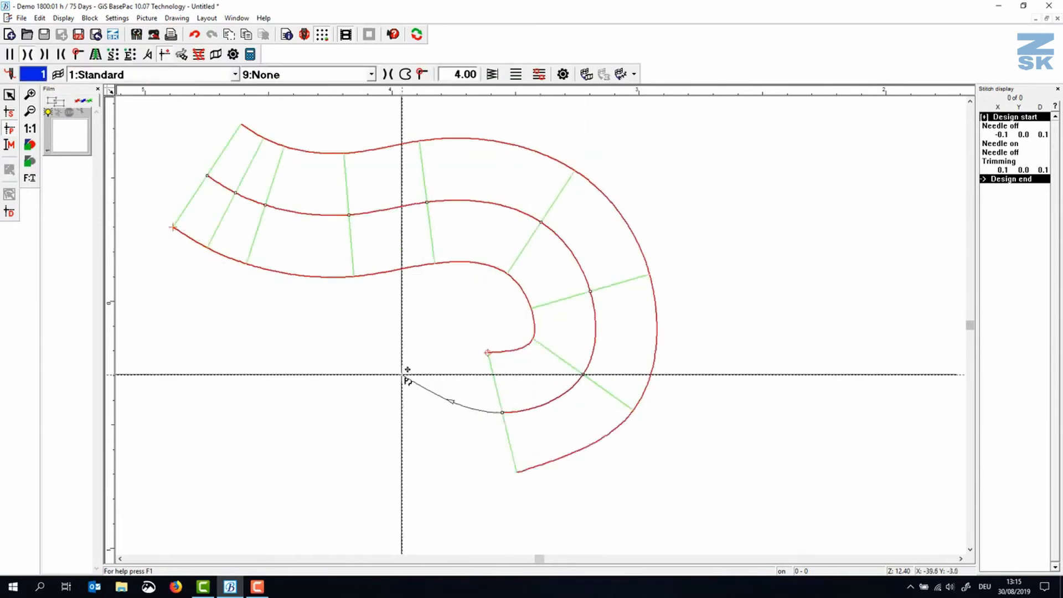
pyautogui.click(402, 375)
pyautogui.click(300, 348)
pyautogui.click(208, 443)
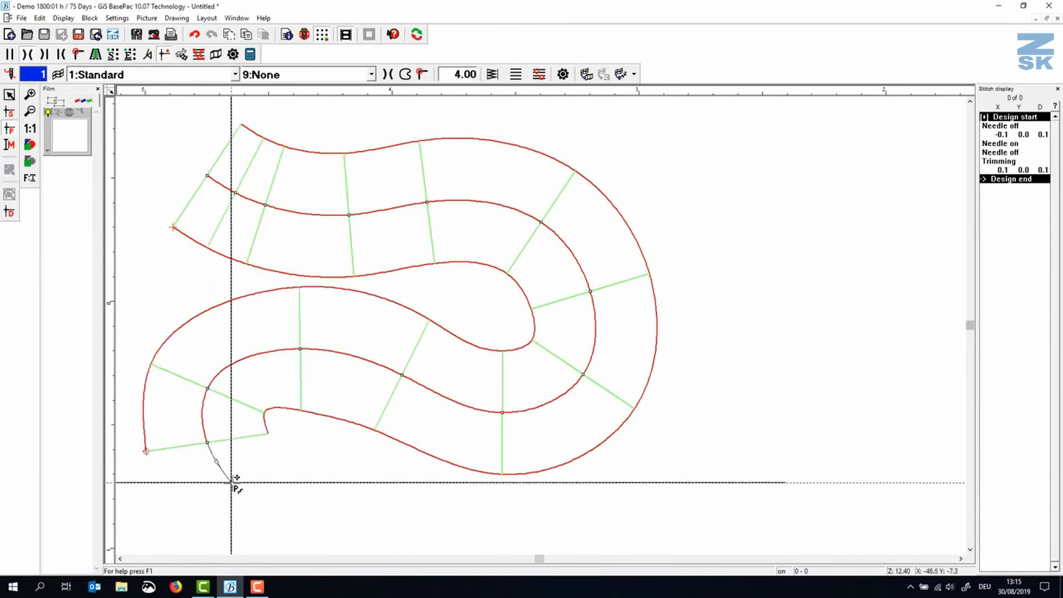
pyautogui.click(235, 484)
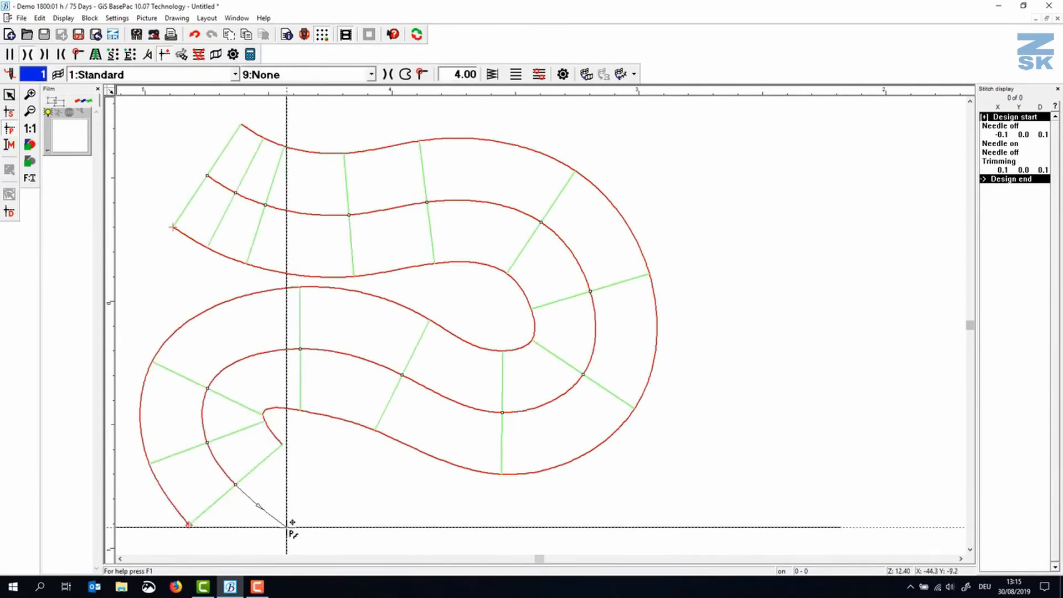
pyautogui.press('Return')
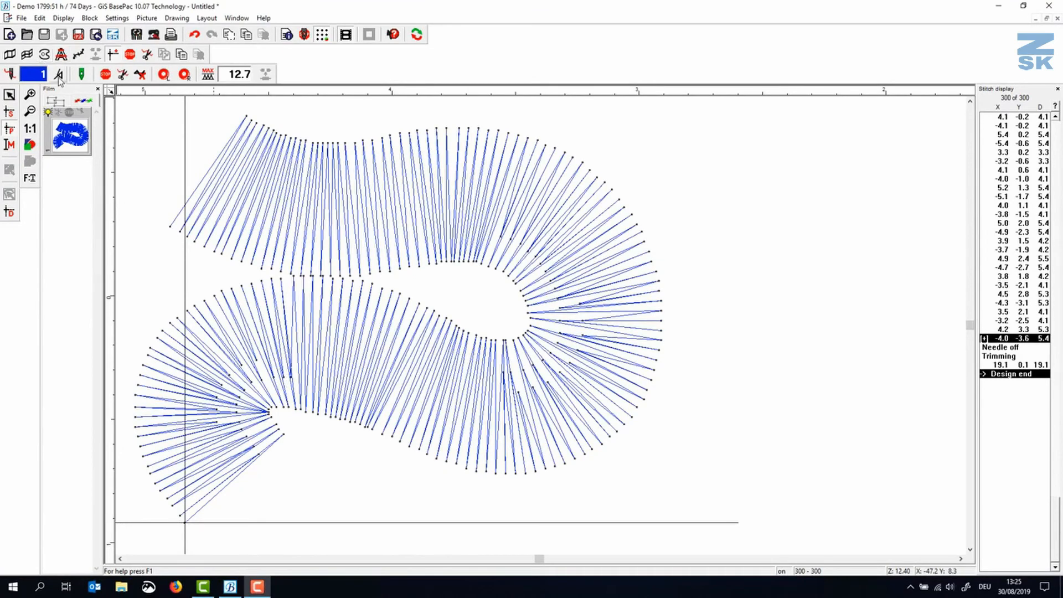
# Start a Complex Fill with the Standard setting and draw a rounded, kidney-shaped outline back to its starting point.
pyautogui.click(58, 77)
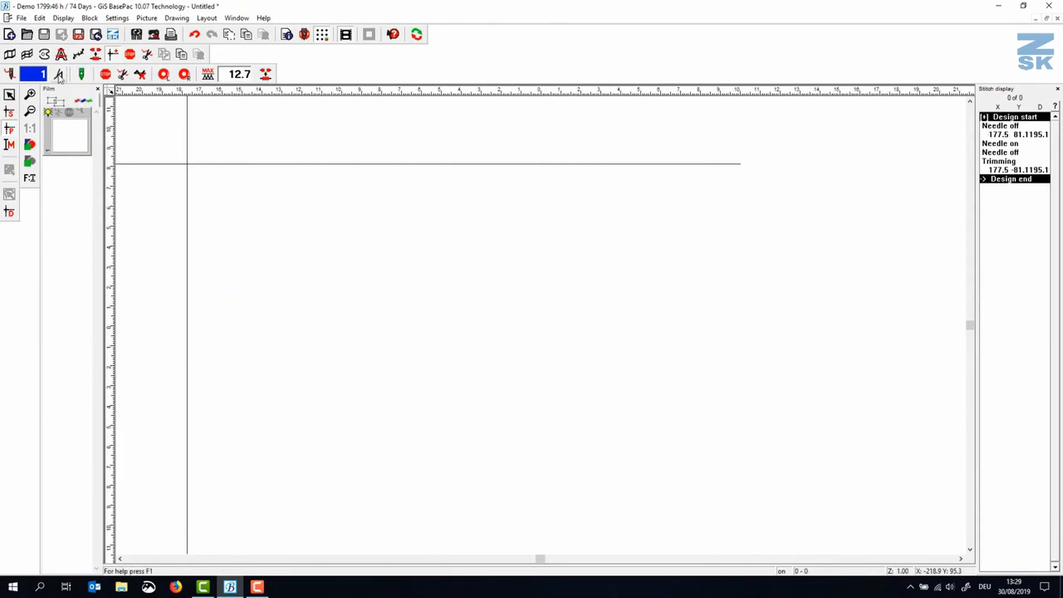
pyautogui.click(60, 74)
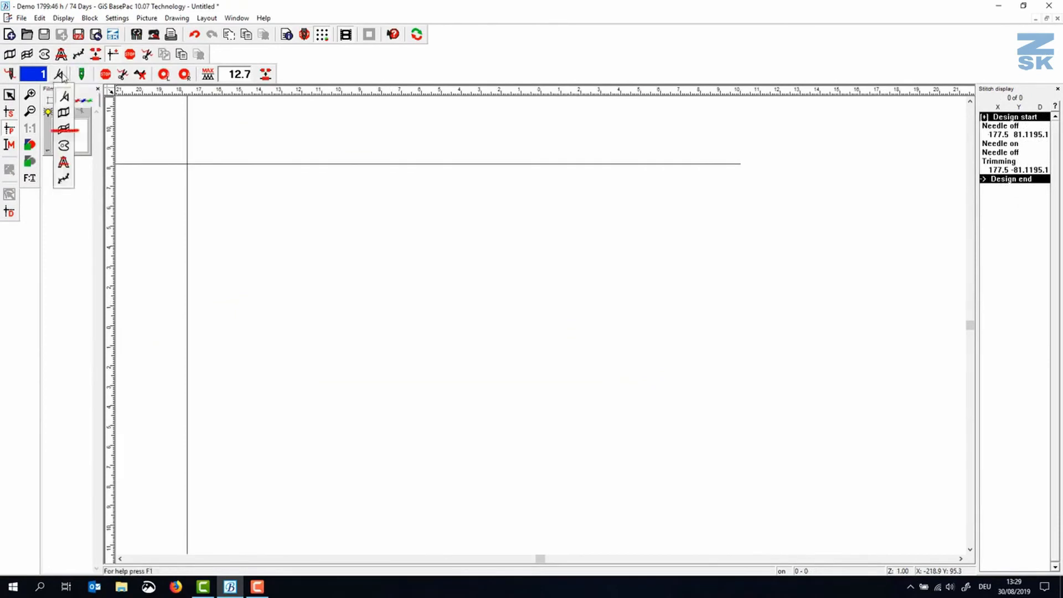
pyautogui.click(65, 146)
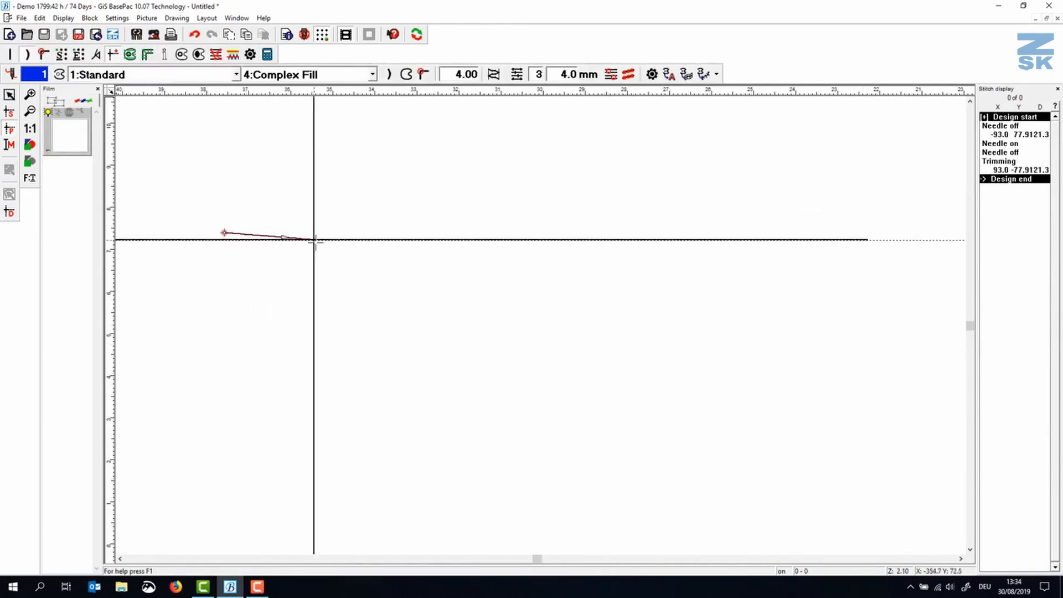
pyautogui.click(326, 234)
pyautogui.click(386, 319)
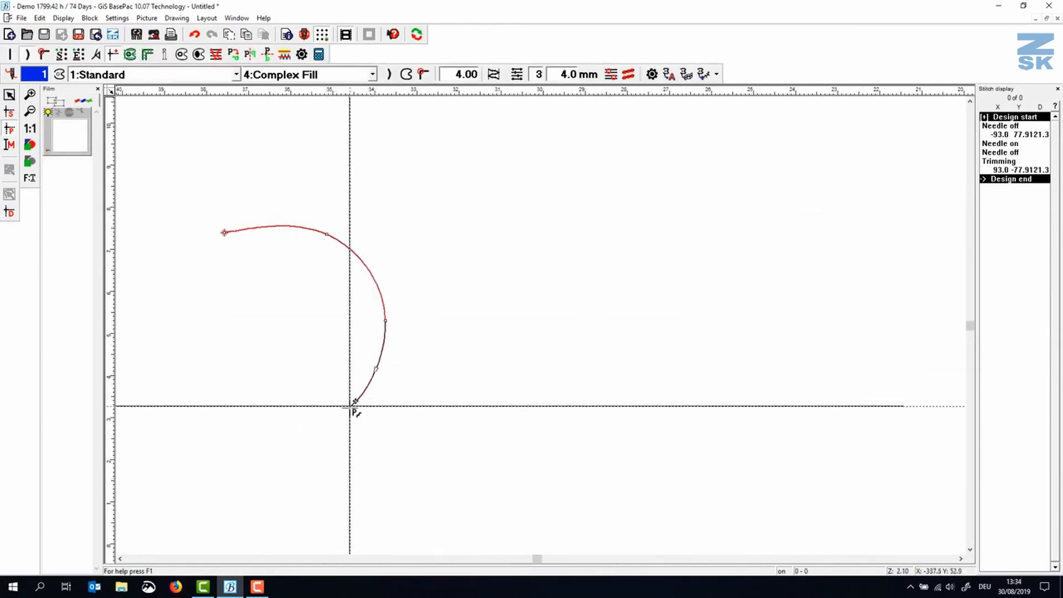
pyautogui.click(350, 407)
pyautogui.scroll(1, 102, 381)
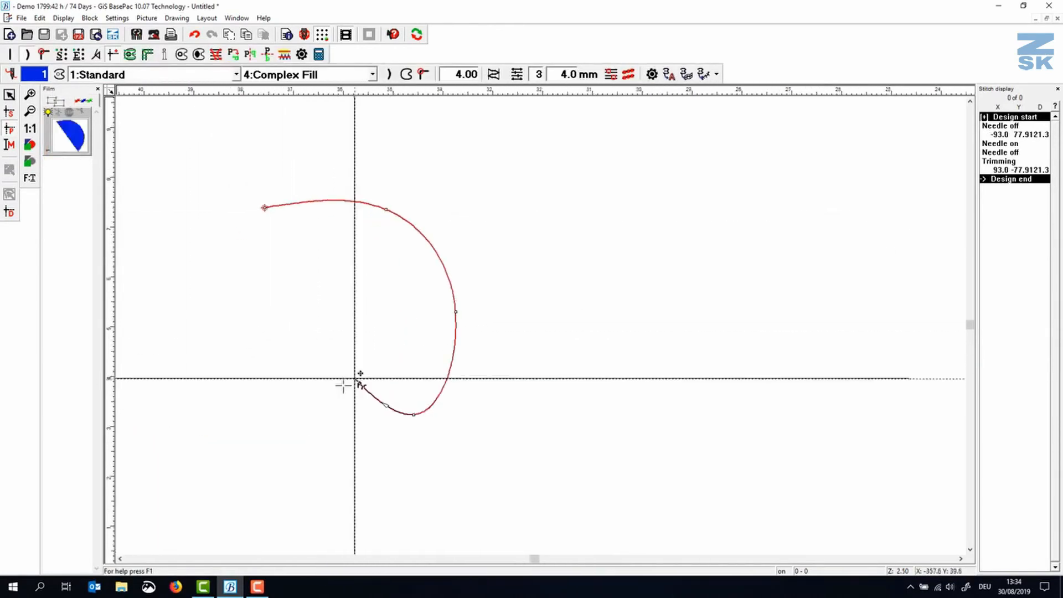
pyautogui.click(316, 395)
pyautogui.click(239, 458)
pyautogui.click(157, 464)
pyautogui.click(119, 353)
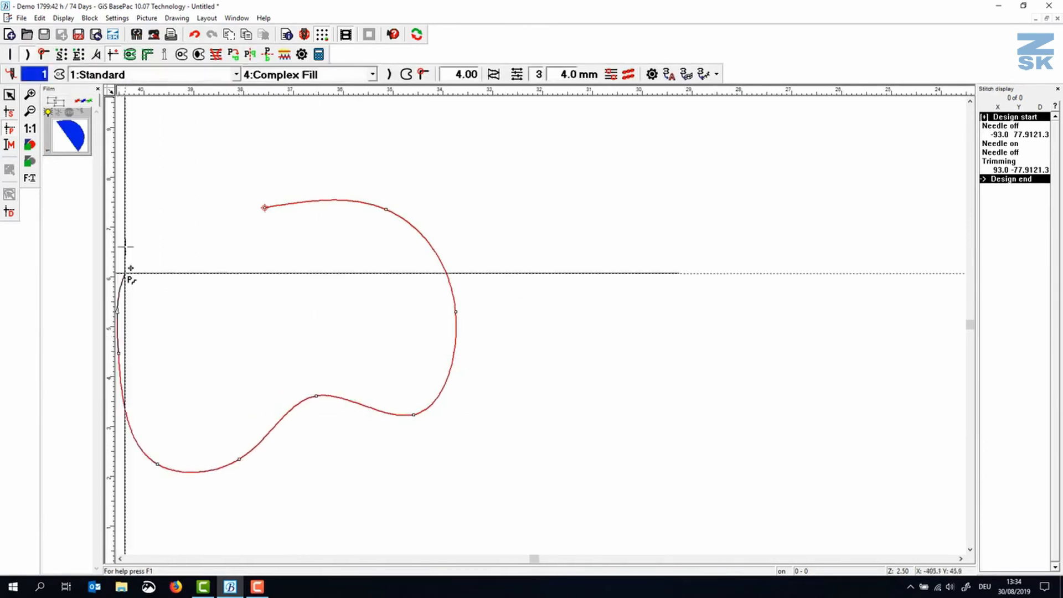
pyautogui.click(148, 227)
pyautogui.click(224, 213)
pyautogui.click(251, 212)
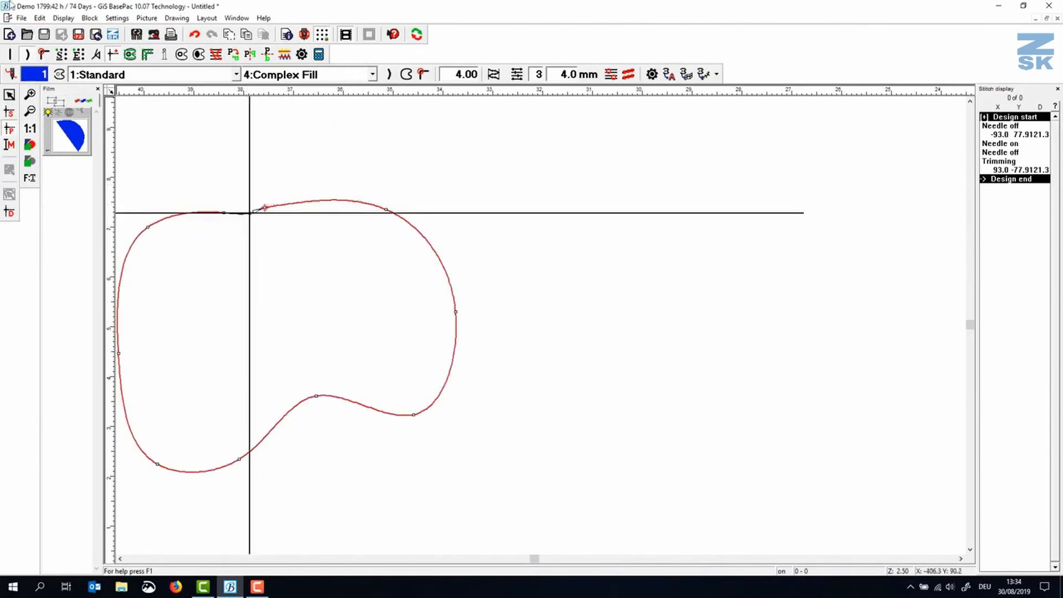
# Close the outline, set a diagonal stitch direction line from its lower left to beyond its upper right, and generate the fill.
pyautogui.click(132, 54)
pyautogui.click(137, 466)
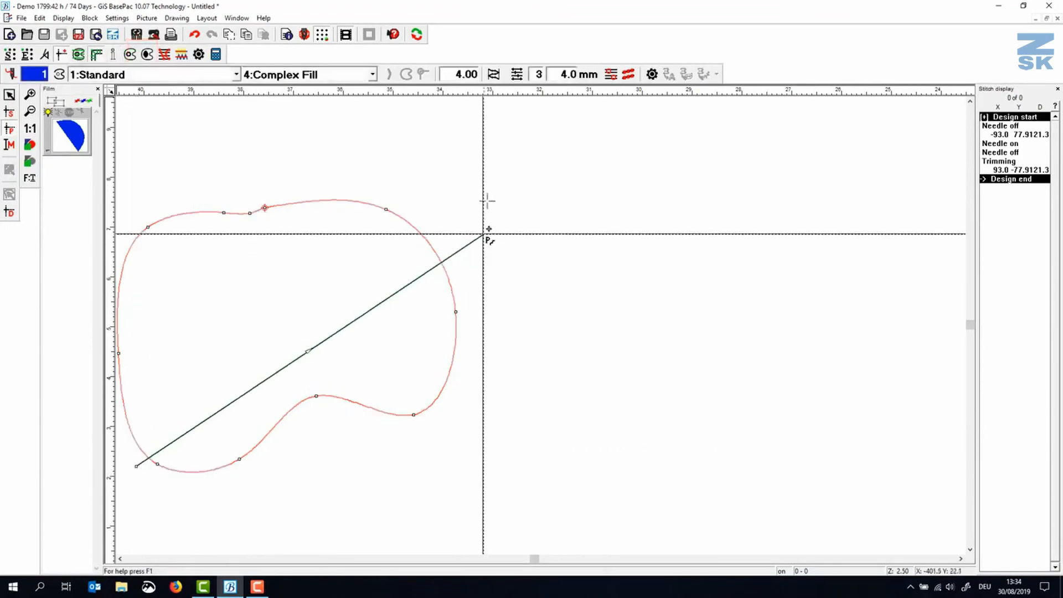
pyautogui.click(483, 193)
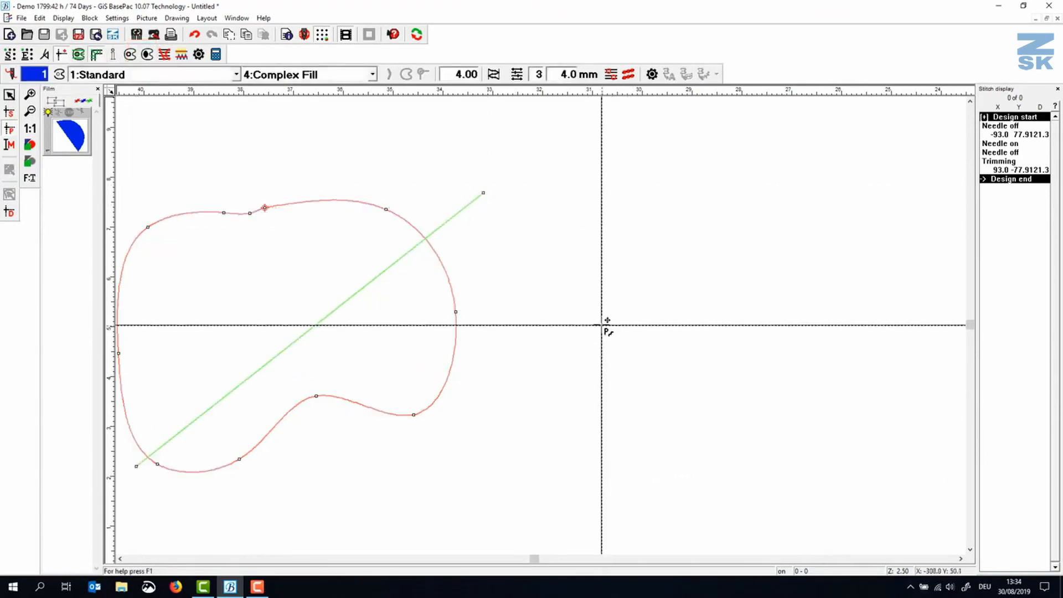
pyautogui.rightClick(441, 334)
pyautogui.scroll(3, 382, 290)
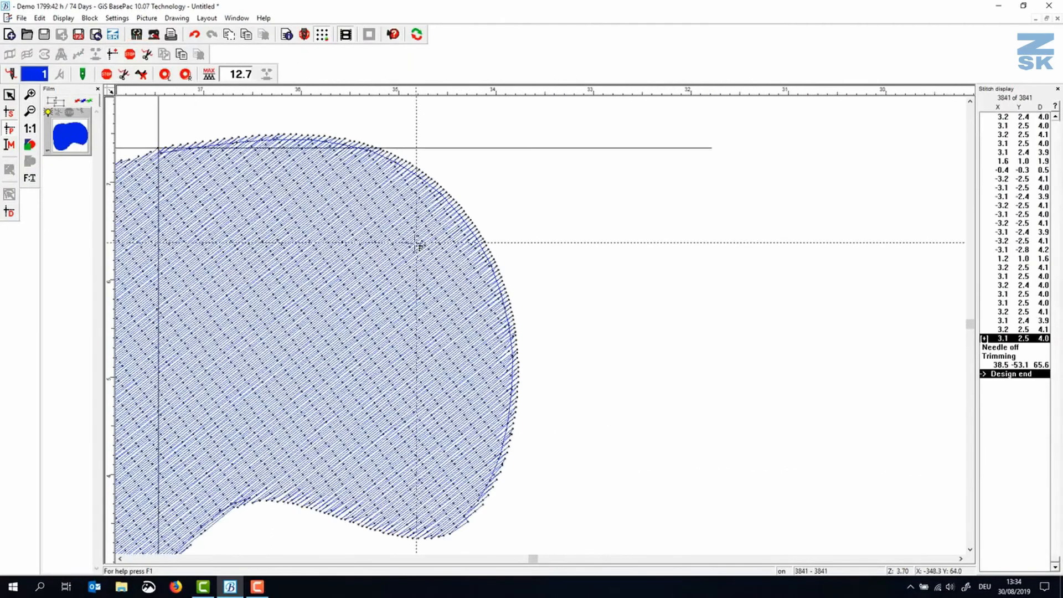